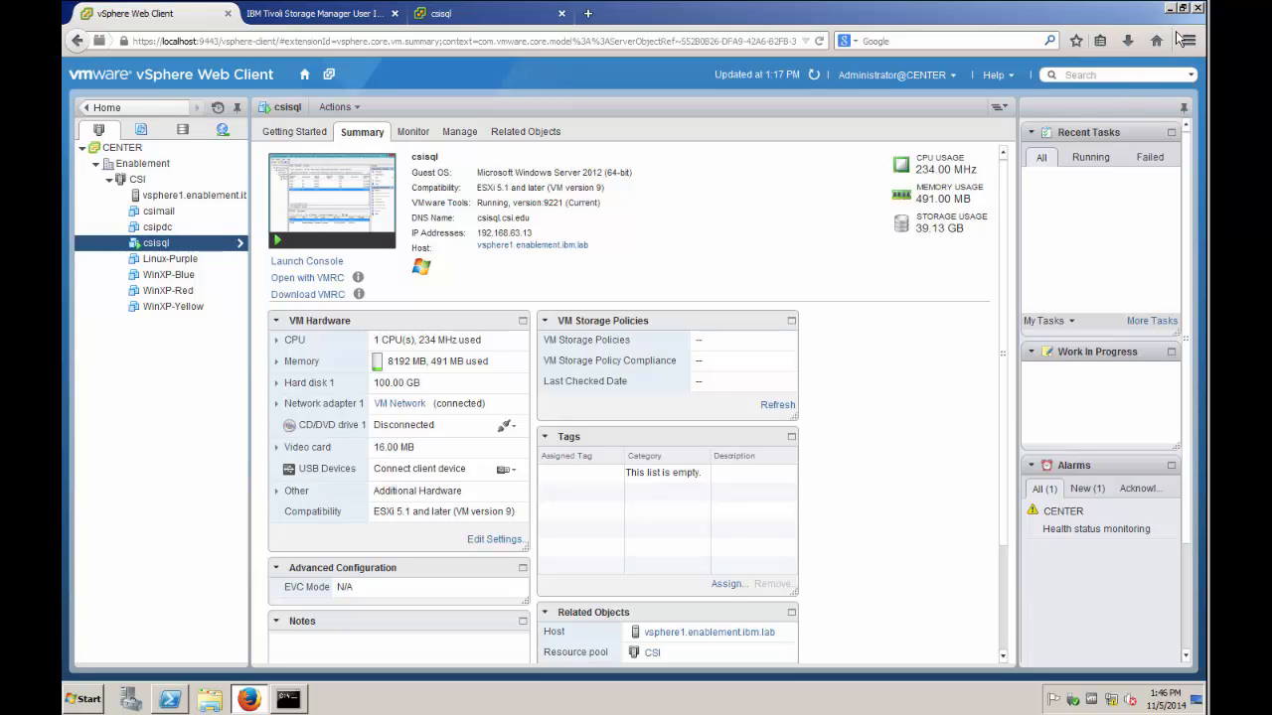
Step: Switch to the Command Prompt and display the contents of the dsm.ve711_ENABLEMENT_DM.opt options file
left_click(1171, 10)
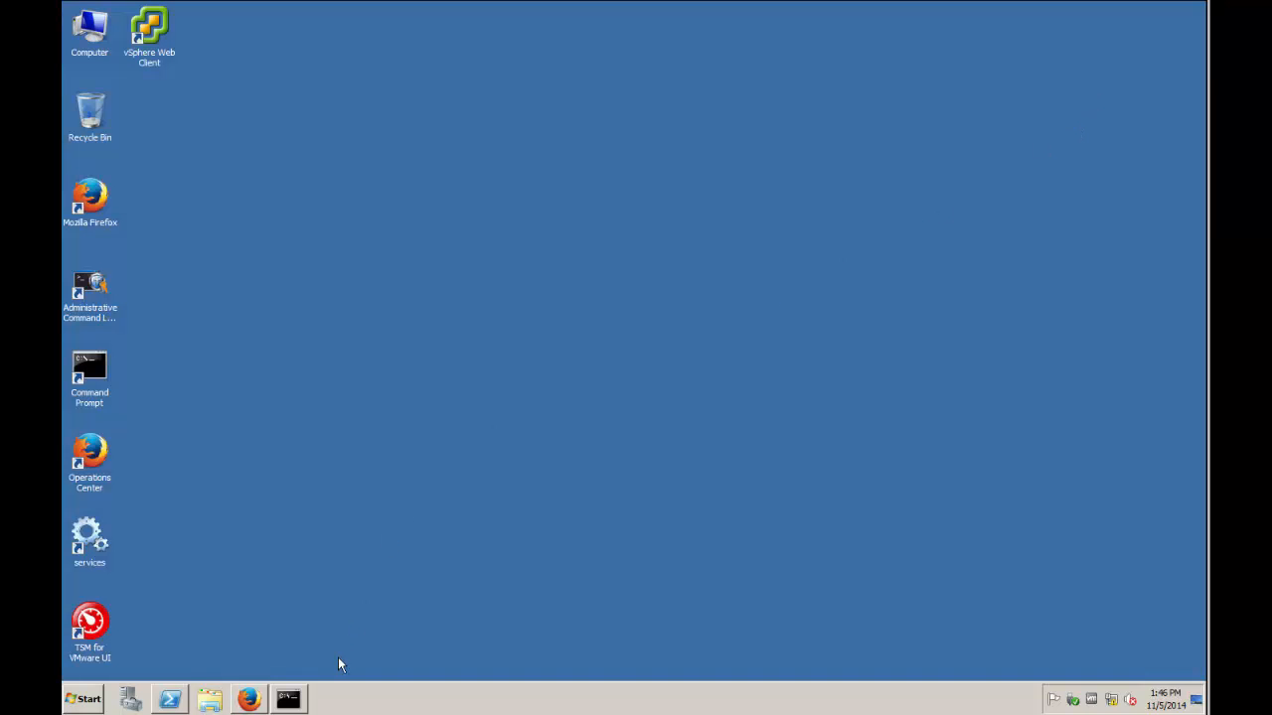
left_click(290, 699)
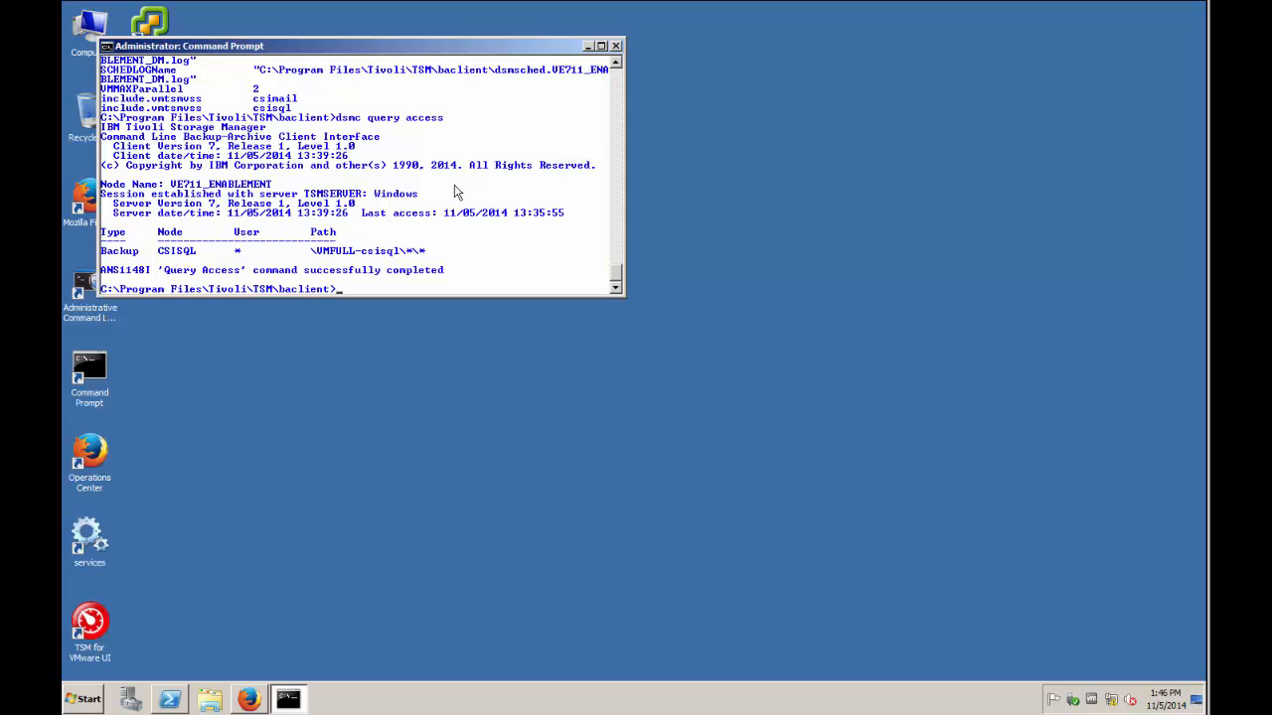
type("type dsm.ve711_ENABLEMENT_DM.opt")
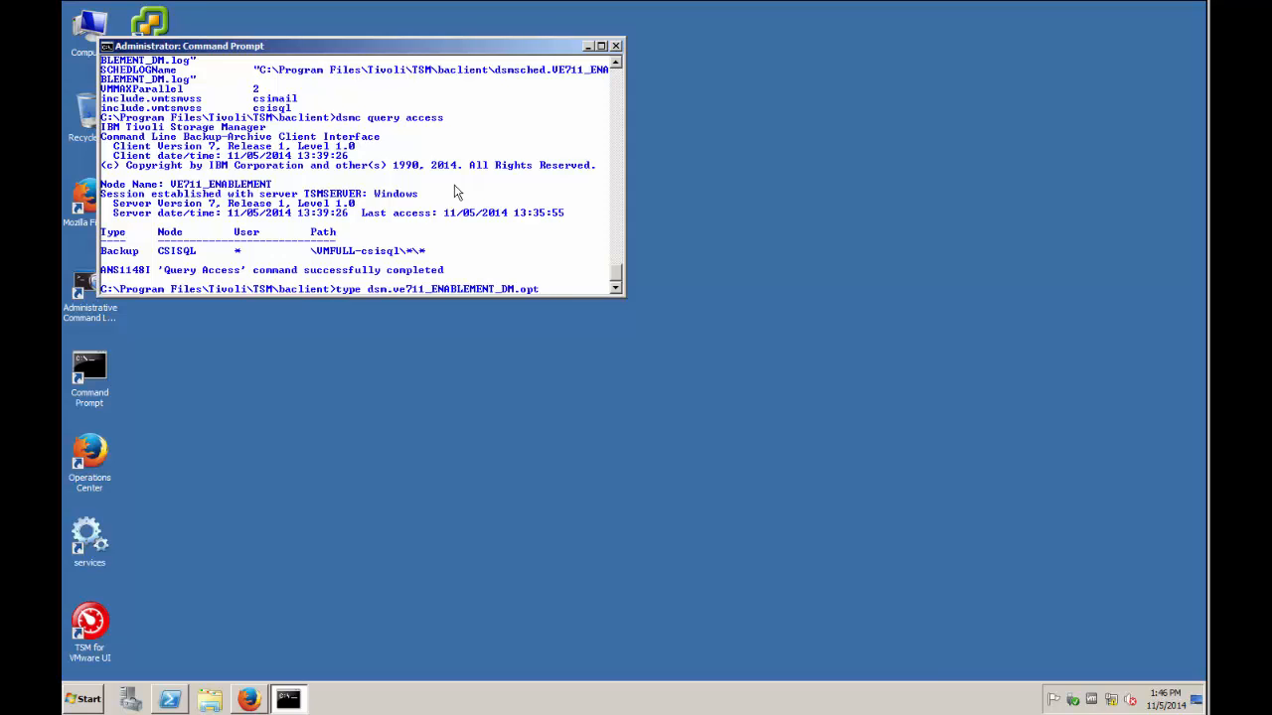
key("Return")
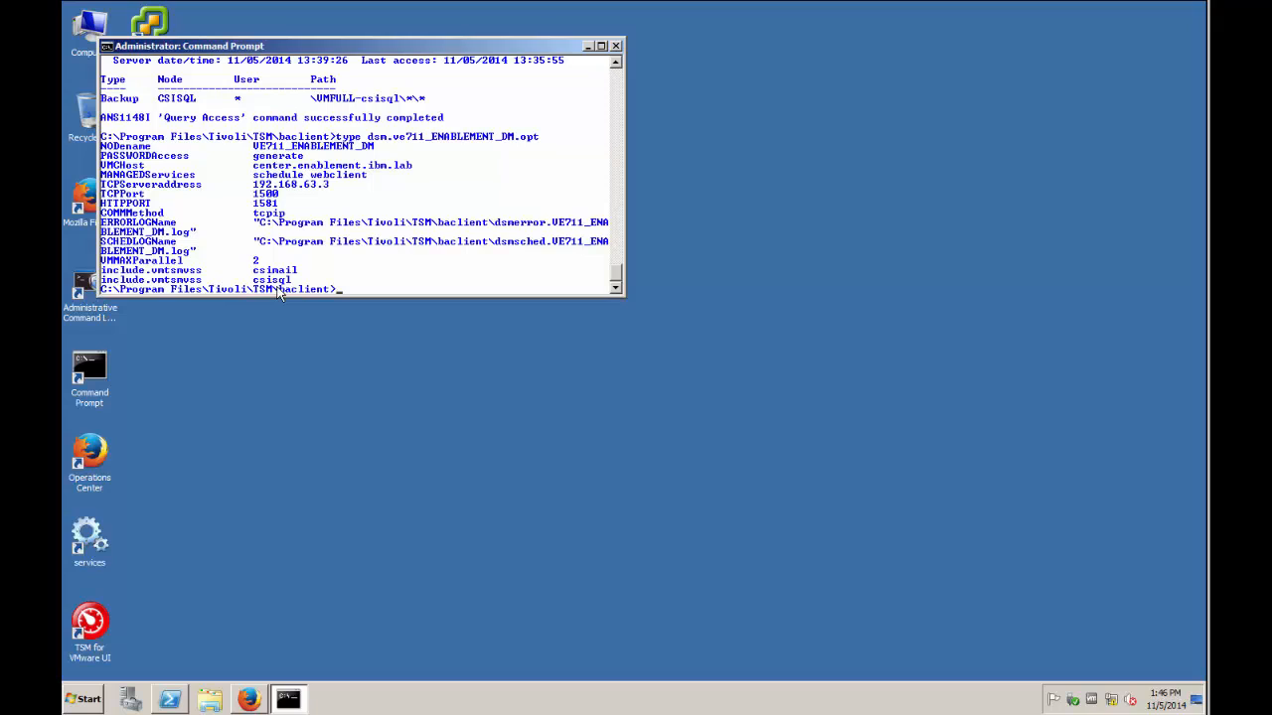
Step: Run dsmc query access again to check which nodes have access to the VM backups
key("Up")
key("Up")
key("Return")
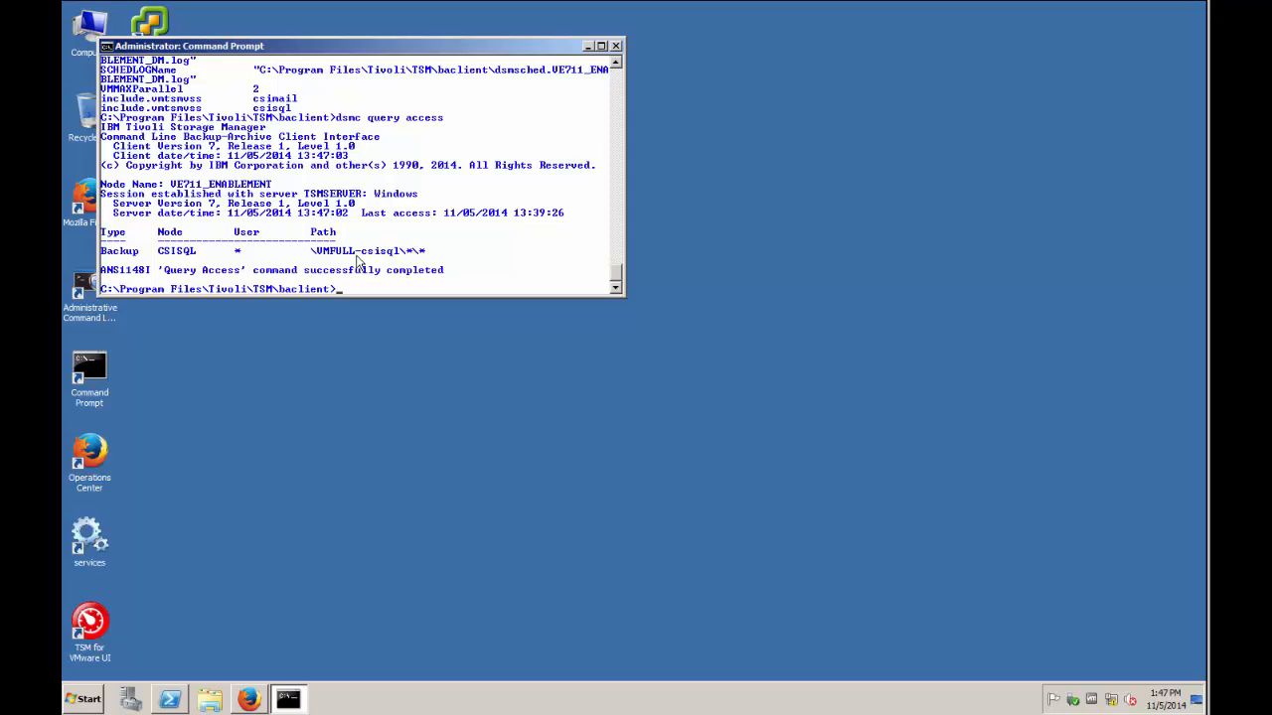
Step: Switch to Firefox and examine csisql's entry in the Data Protection for VMware Backup Status report
left_click(588, 48)
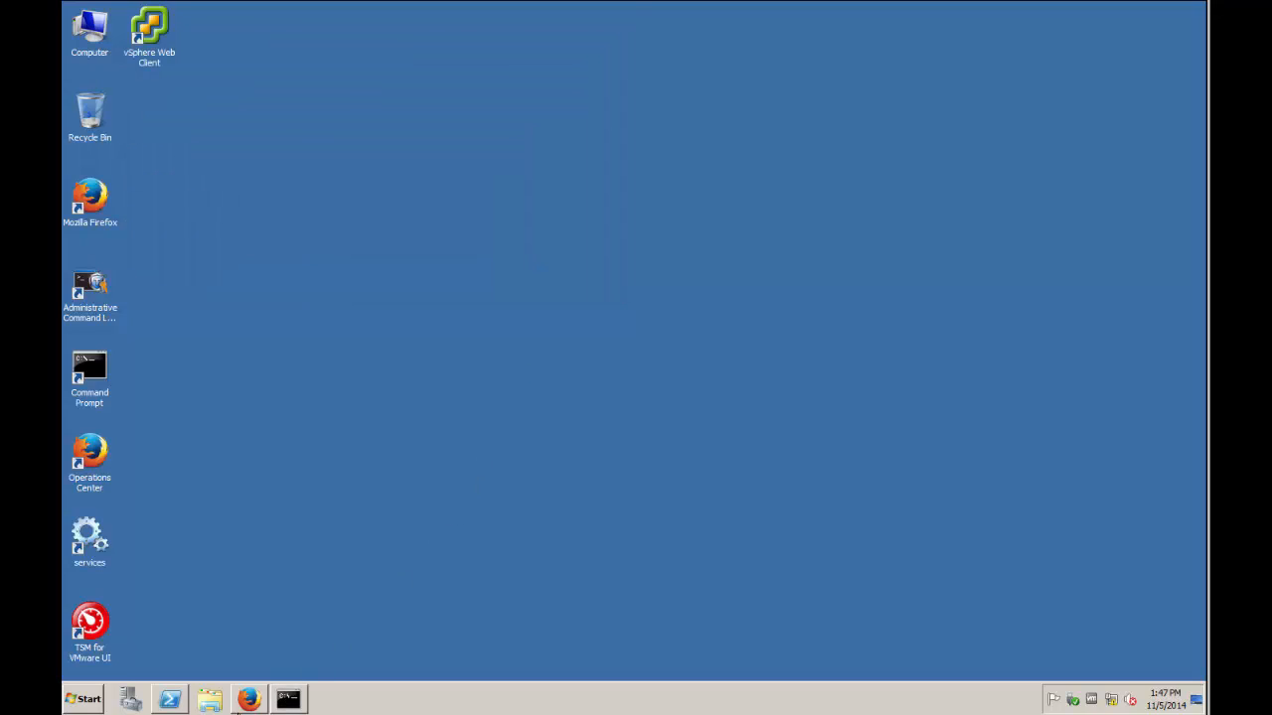
left_click(242, 703)
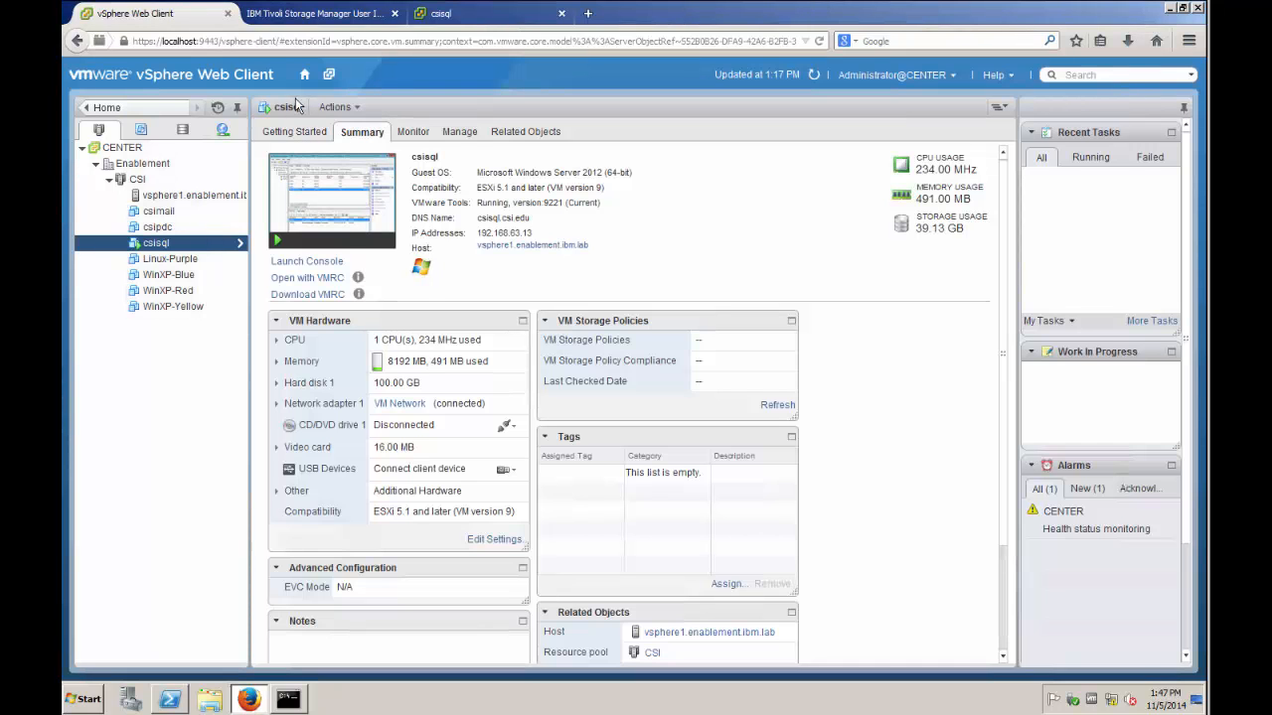
left_click(303, 14)
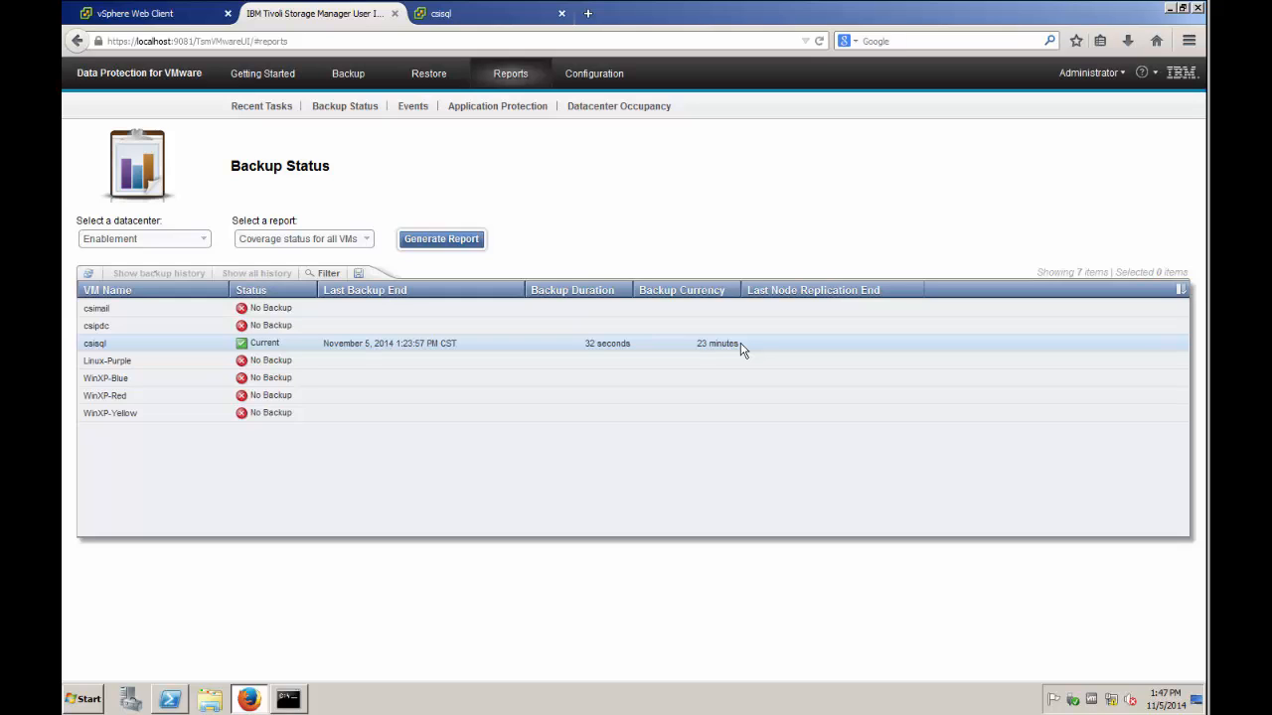
Step: Switch to the csisql virtual machine console and bring up SQL Server Management Studio there
left_click(466, 16)
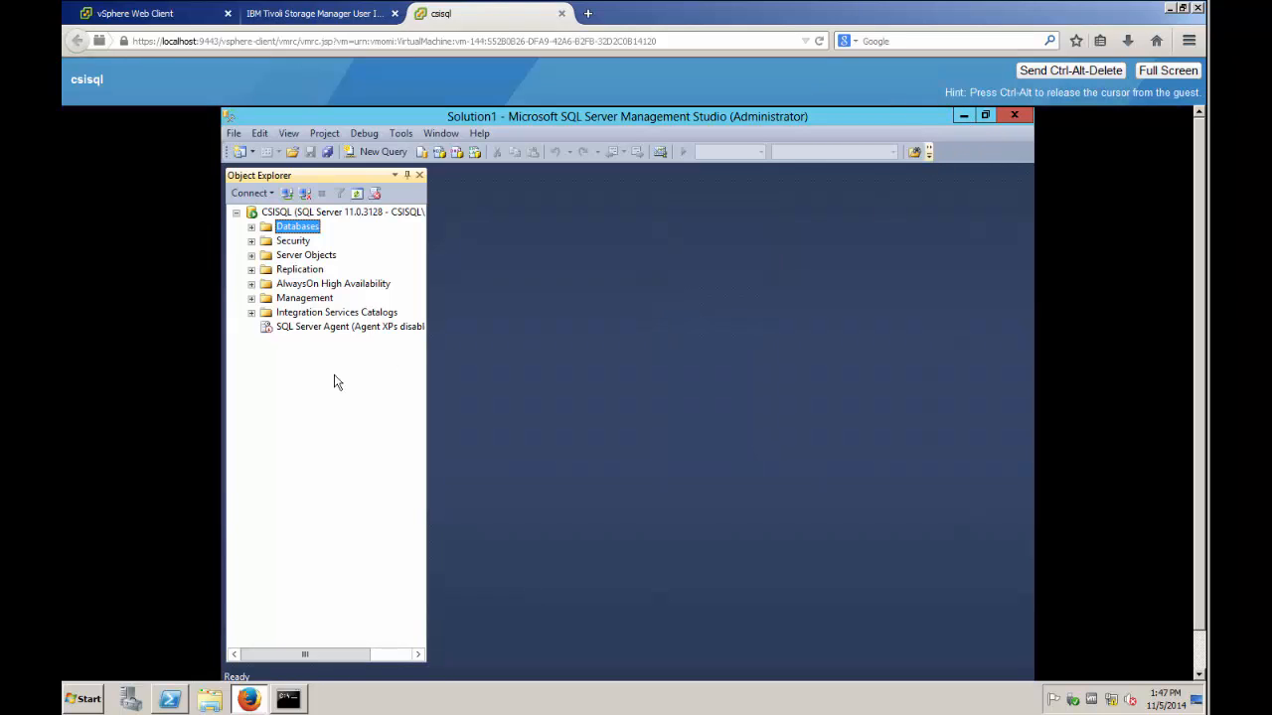
left_click(964, 117)
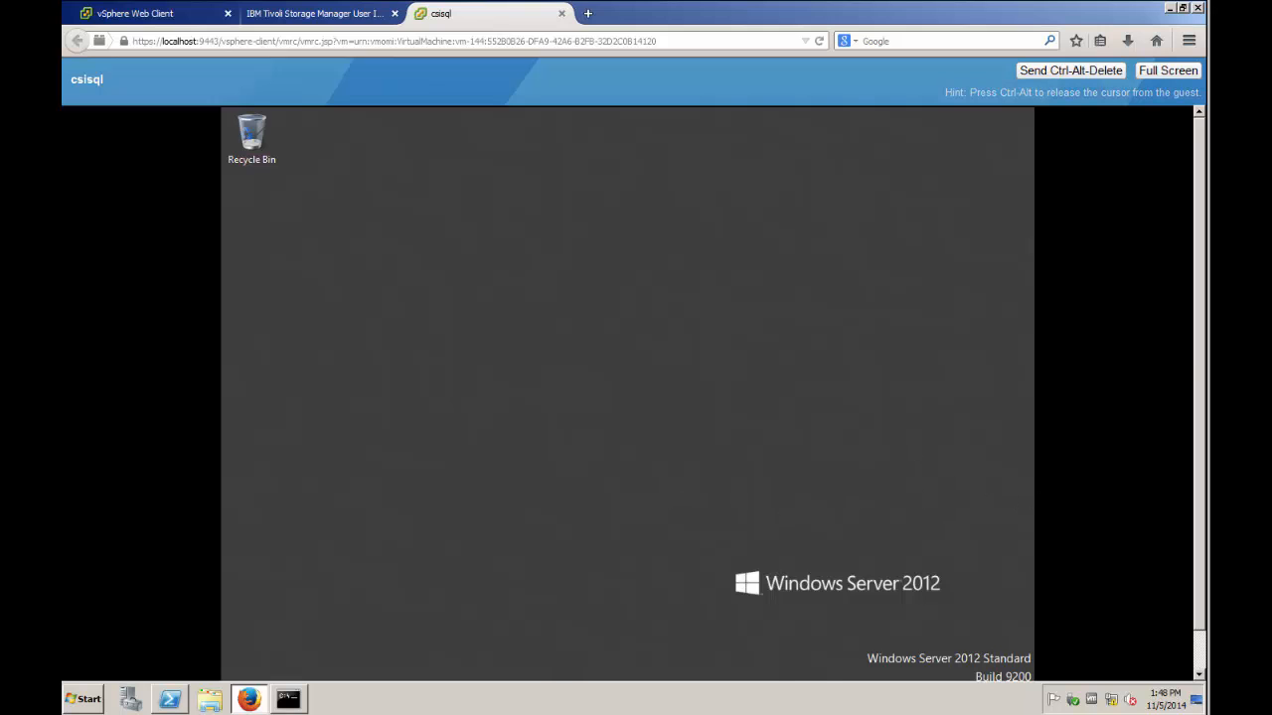
left_click_drag(1198, 405, 1156, 496)
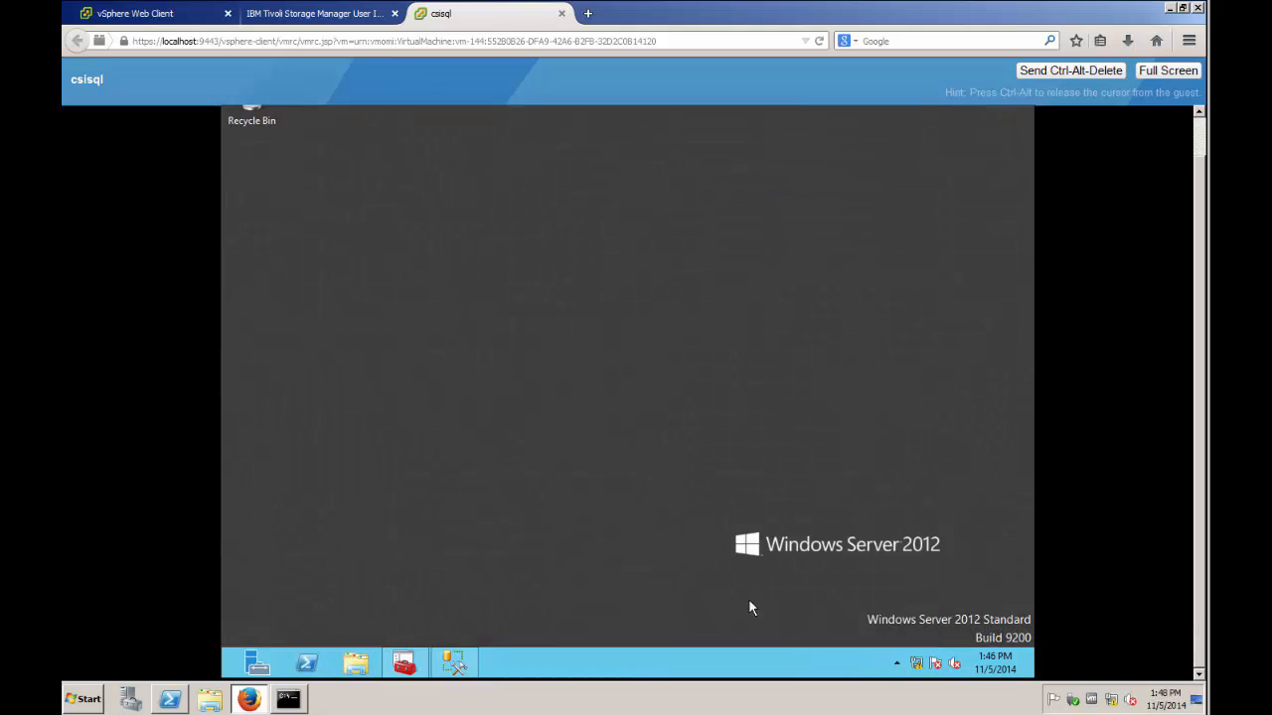
left_click(471, 658)
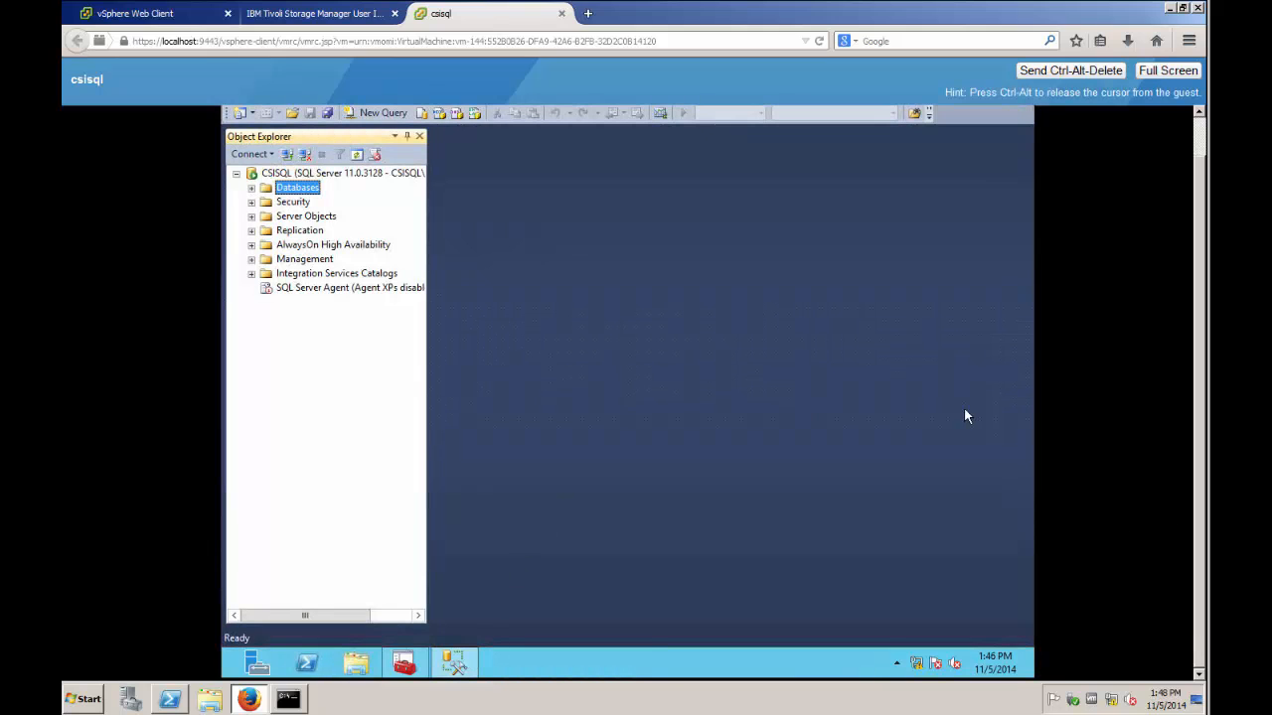
scroll(1199, 129, "up", 1)
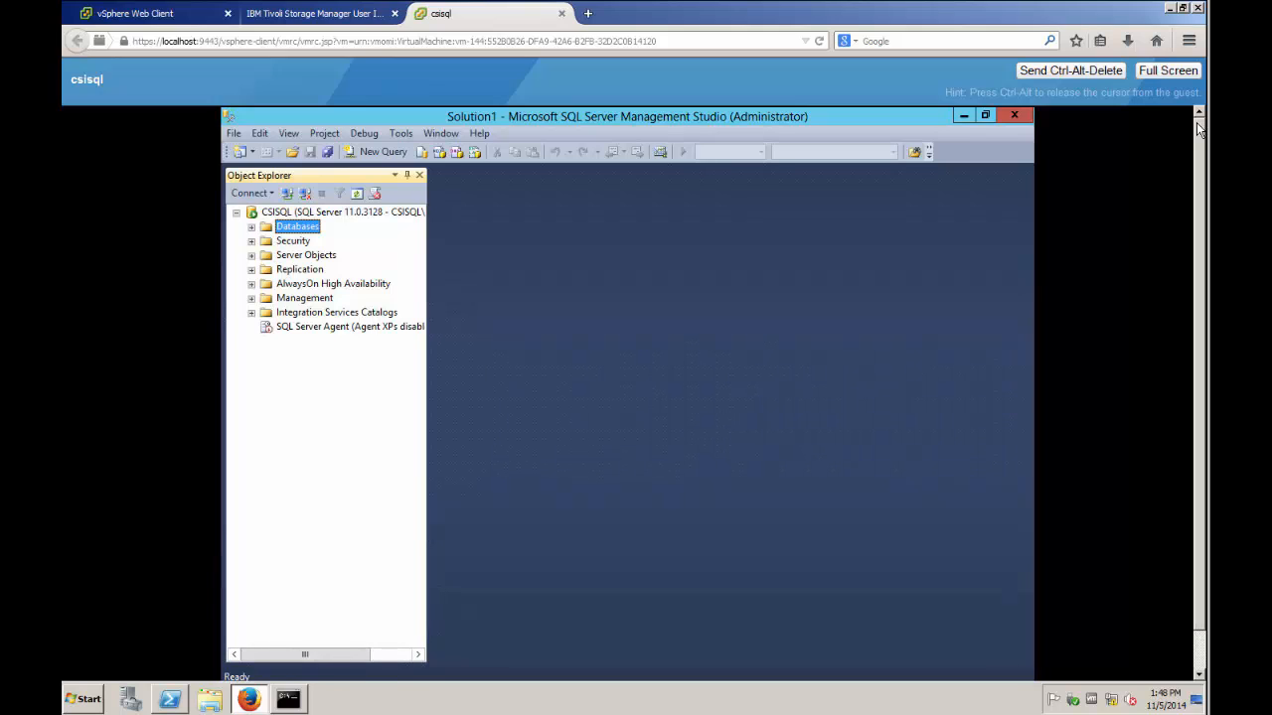
Step: Open the top 200 rows of the AdventureWorks2012 database's Person.Address table for editing
left_click(251, 228)
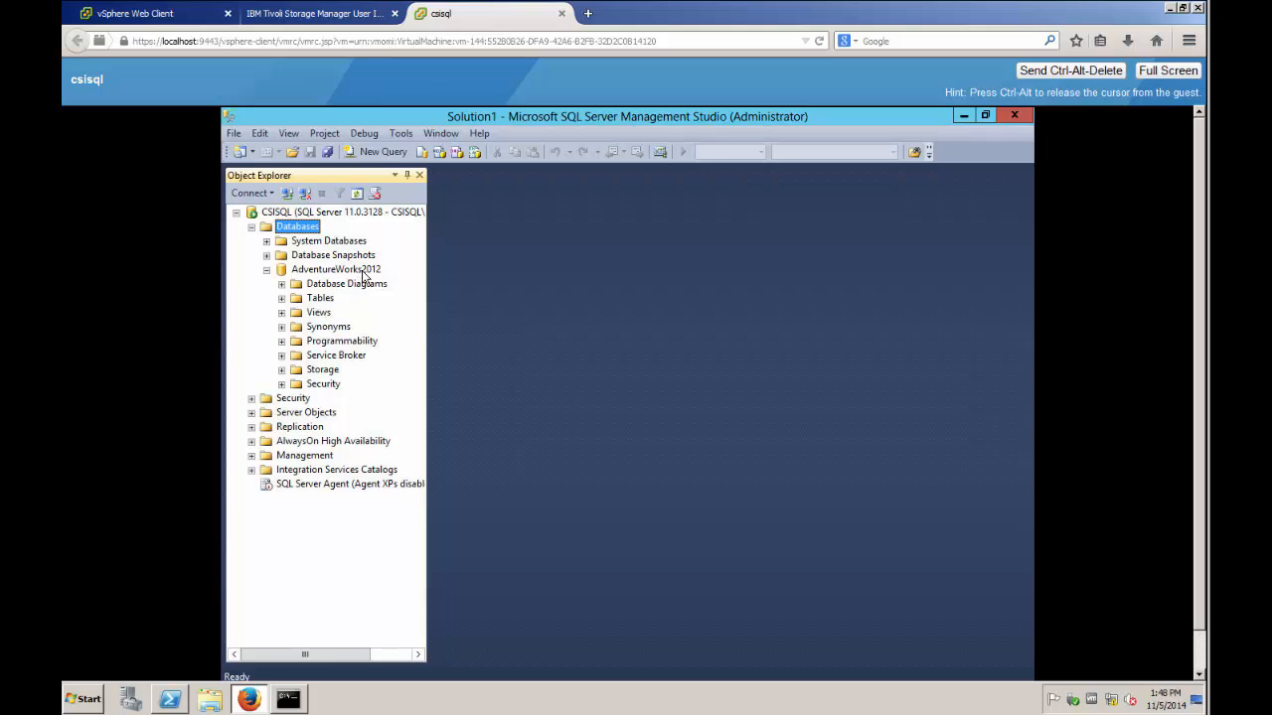
left_click(282, 298)
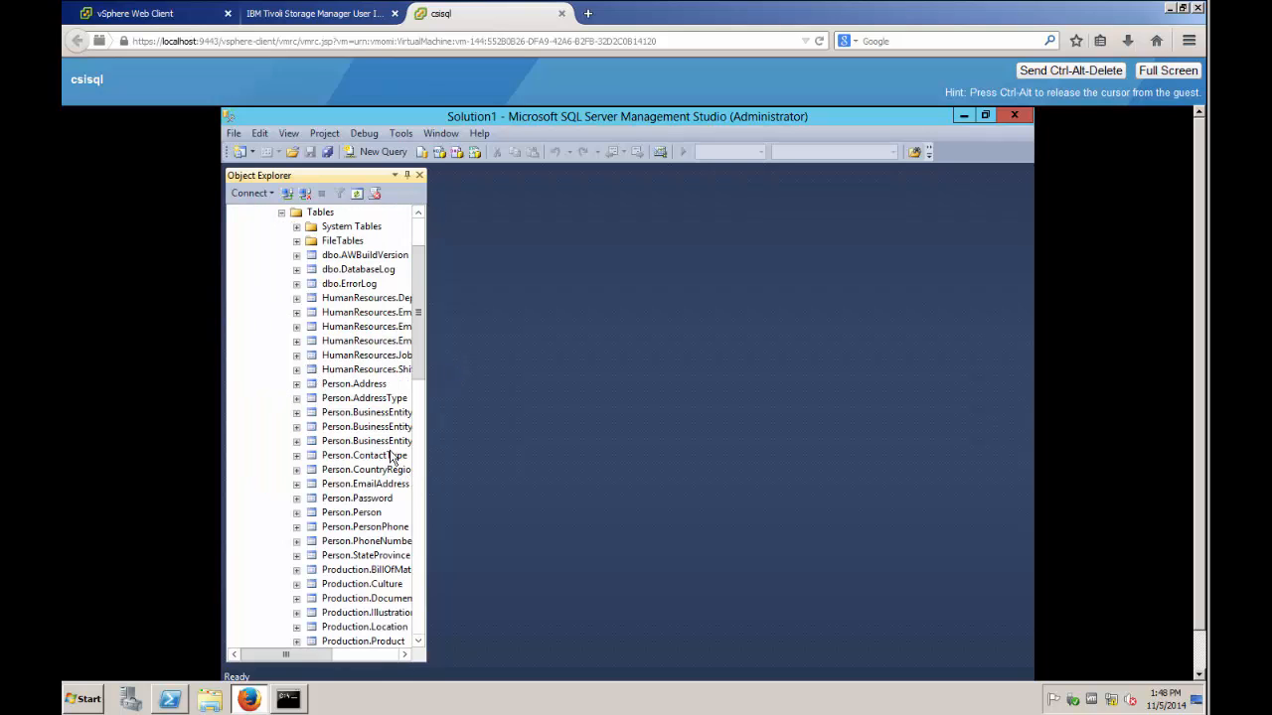
left_click(356, 386)
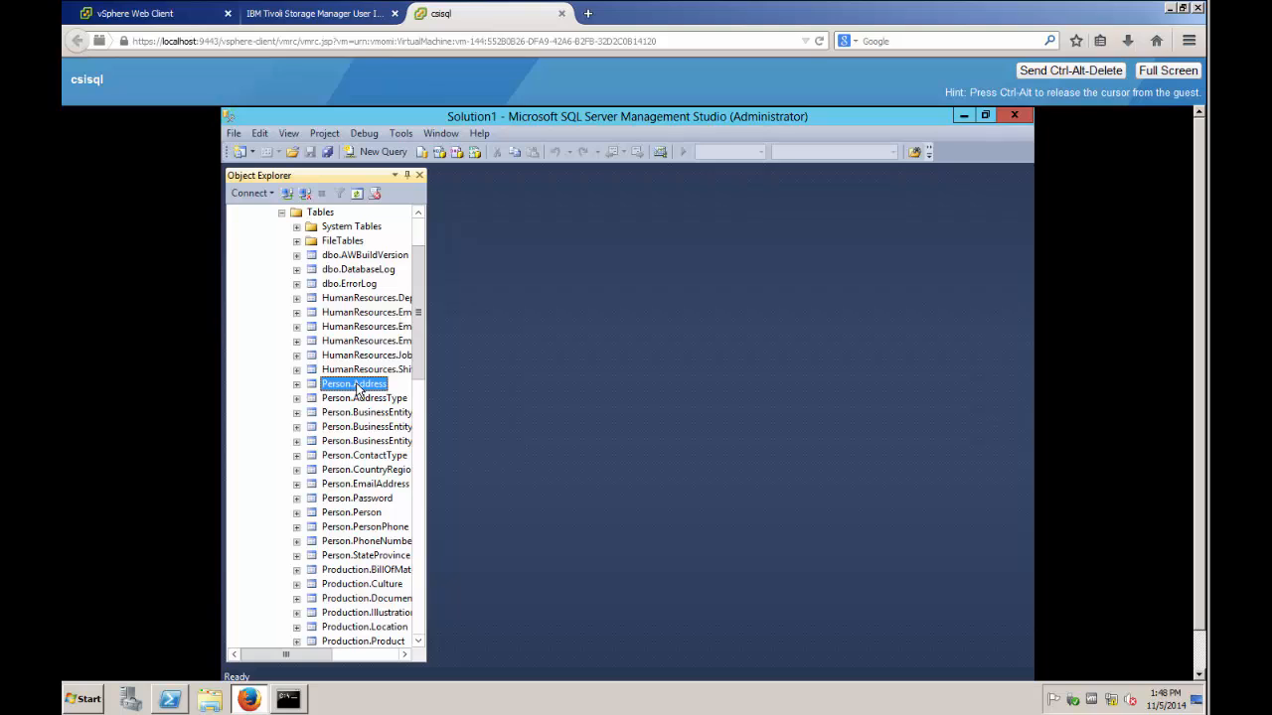
right_click(355, 385)
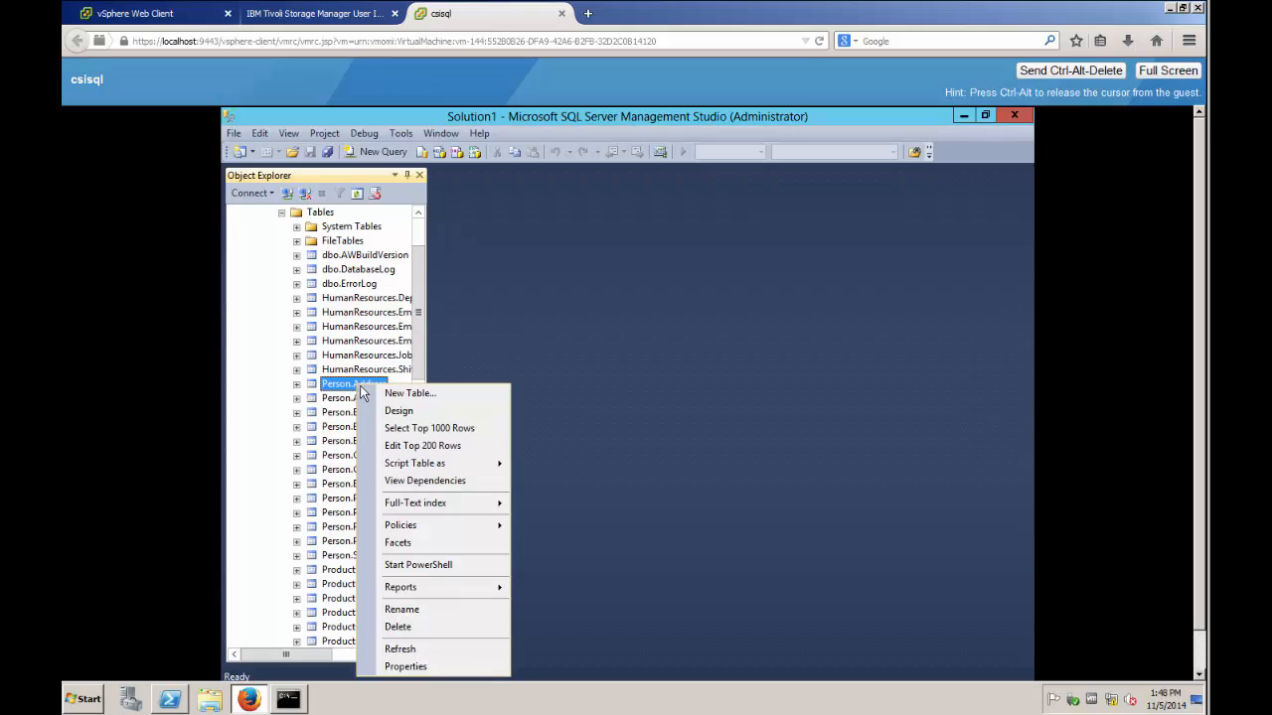
left_click(413, 447)
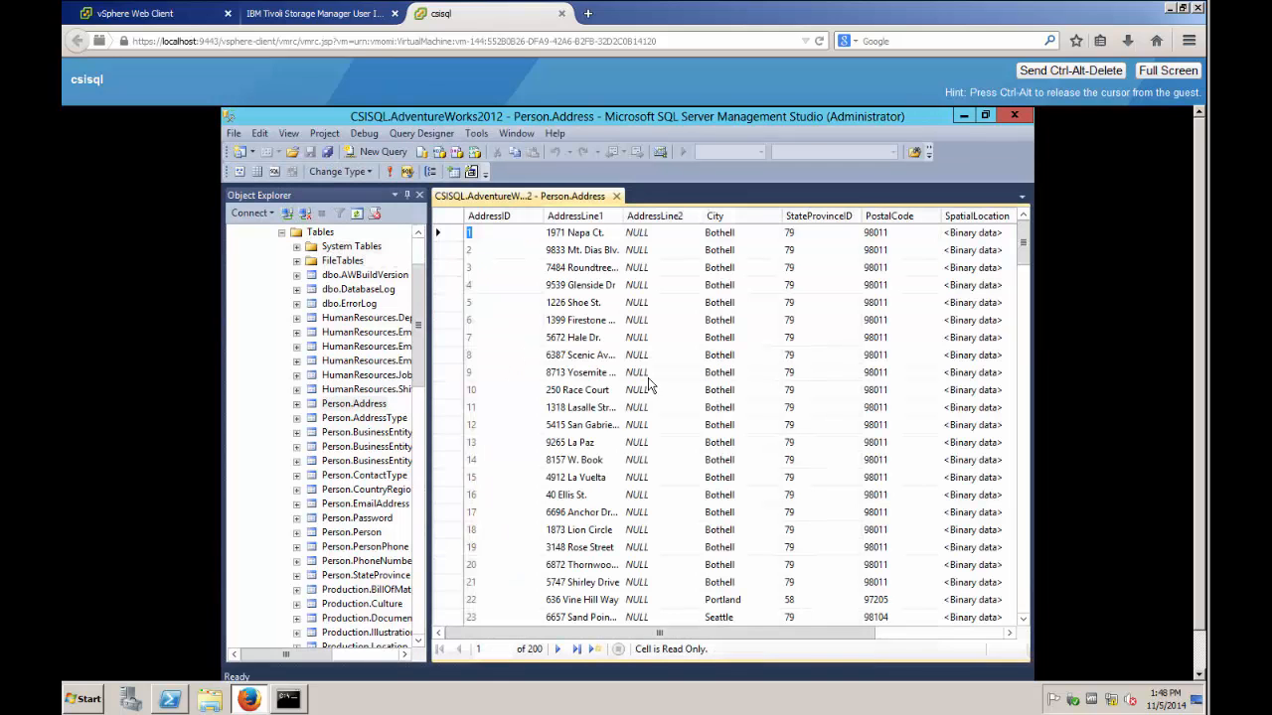
Step: Change the street number in AddressLine1 of the first Person.Address row to 1965 and commit the row
left_click(563, 234)
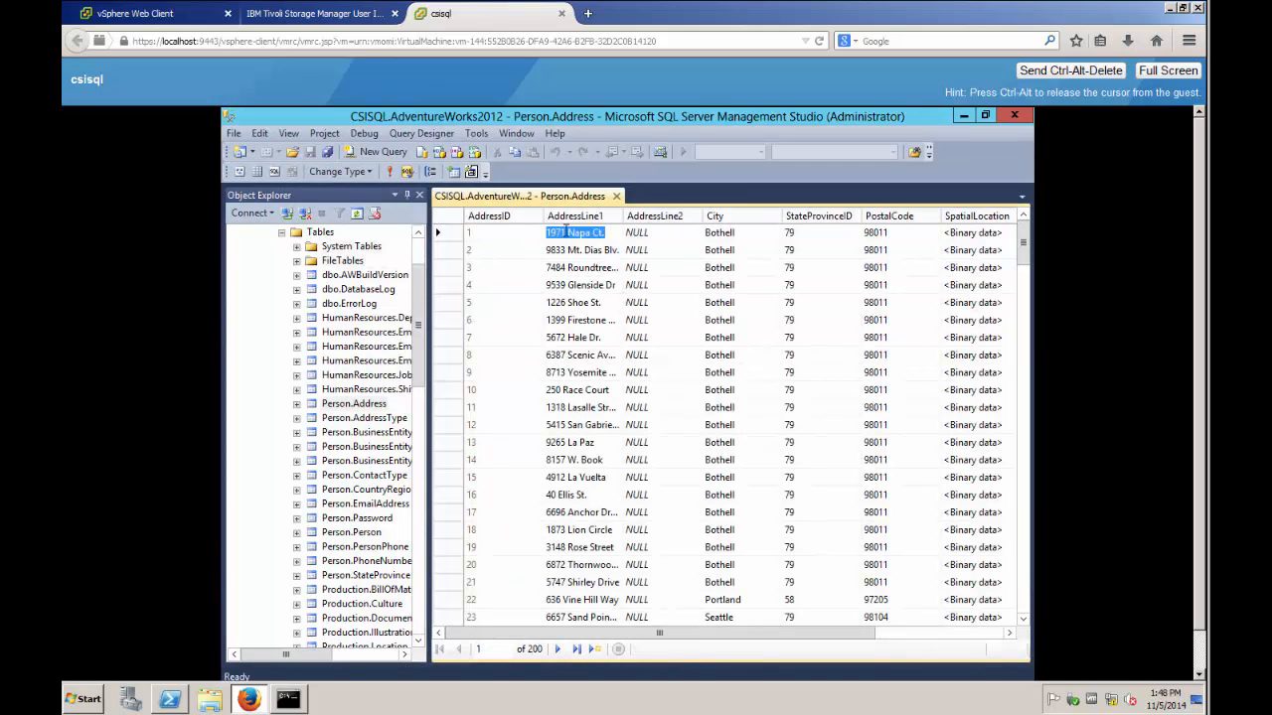
left_click(566, 232)
key("BackSpace")
key("BackSpace")
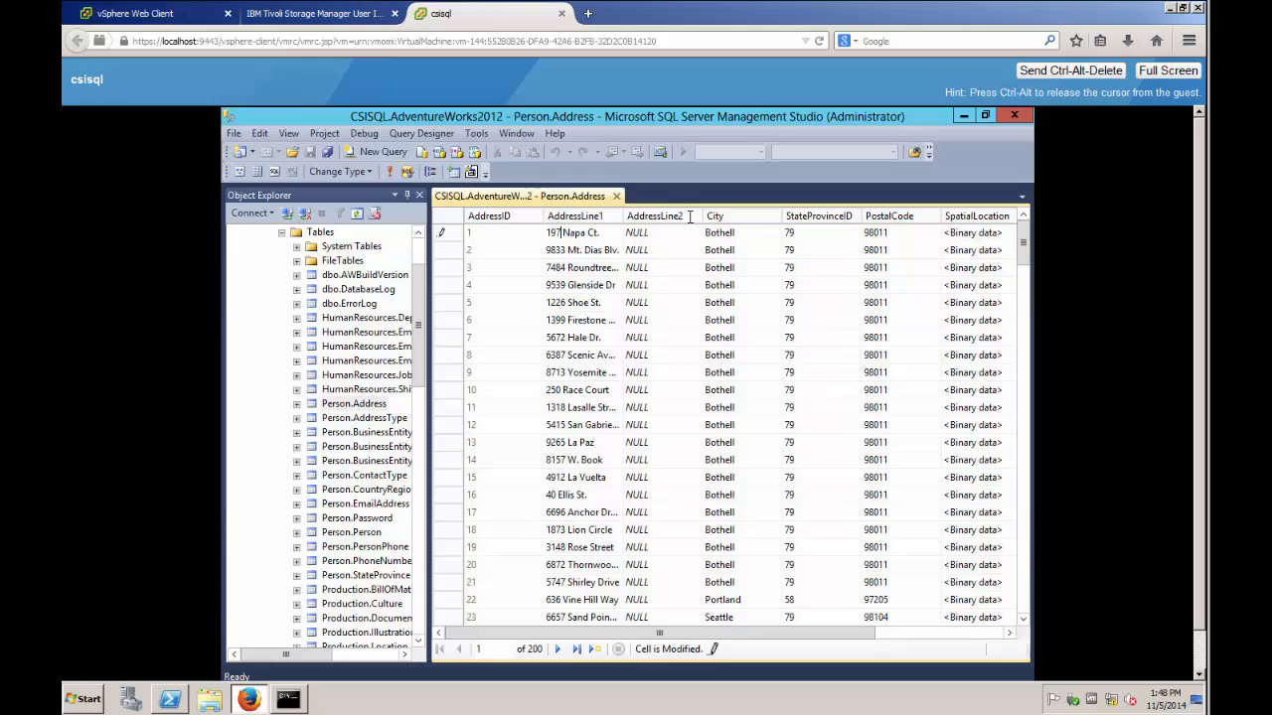
type("65")
left_click(507, 250)
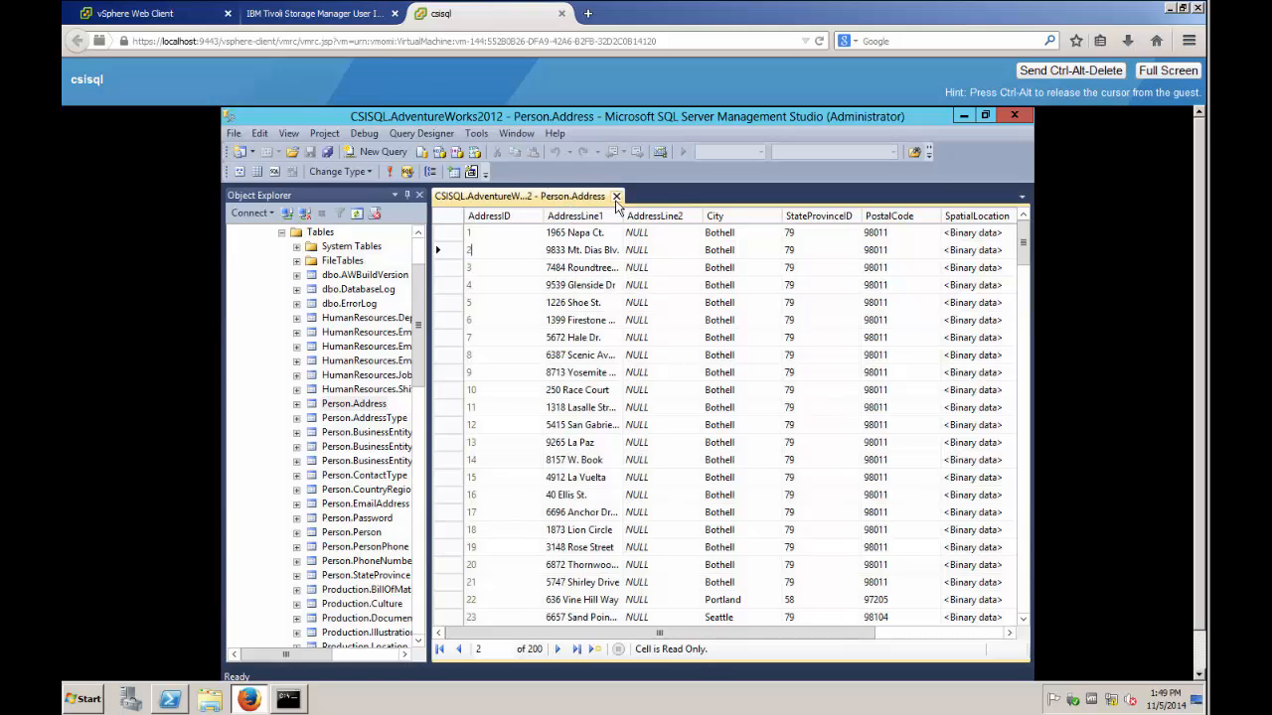
Step: Close the Person.Address table data and collapse the Tables and Databases nodes in Object Explorer
left_click(616, 196)
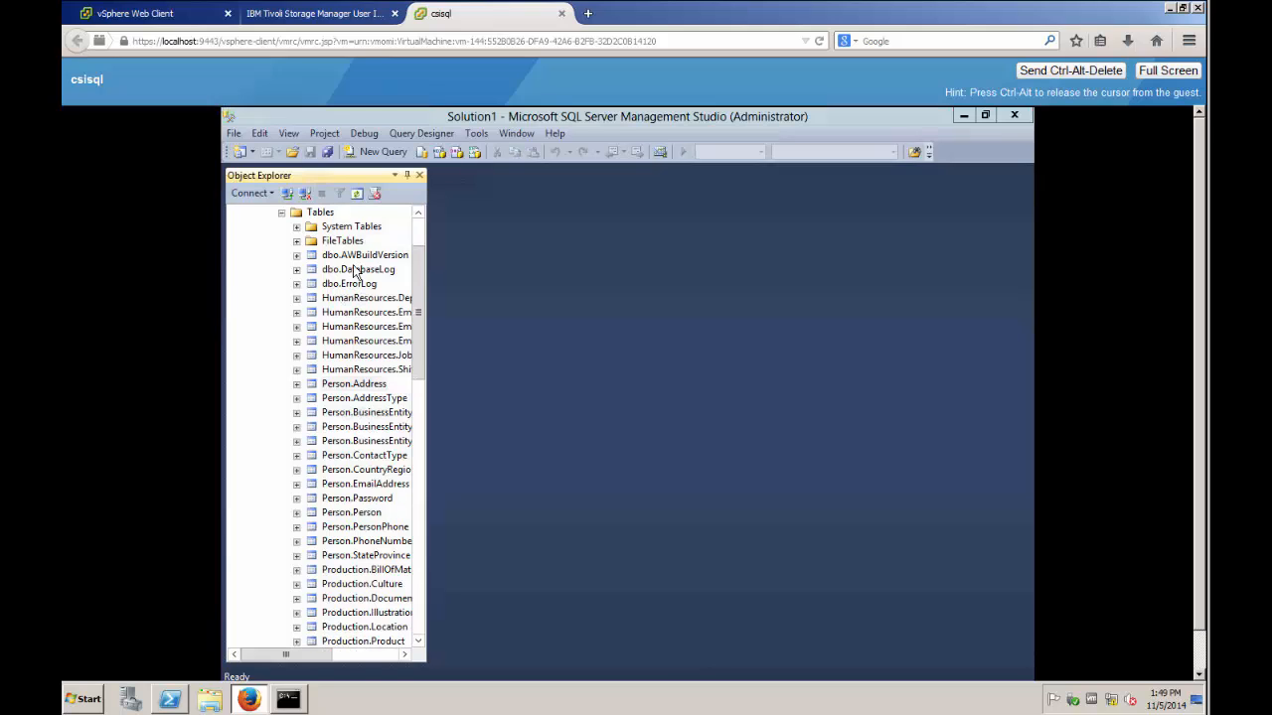
left_click(283, 212)
left_click(252, 227)
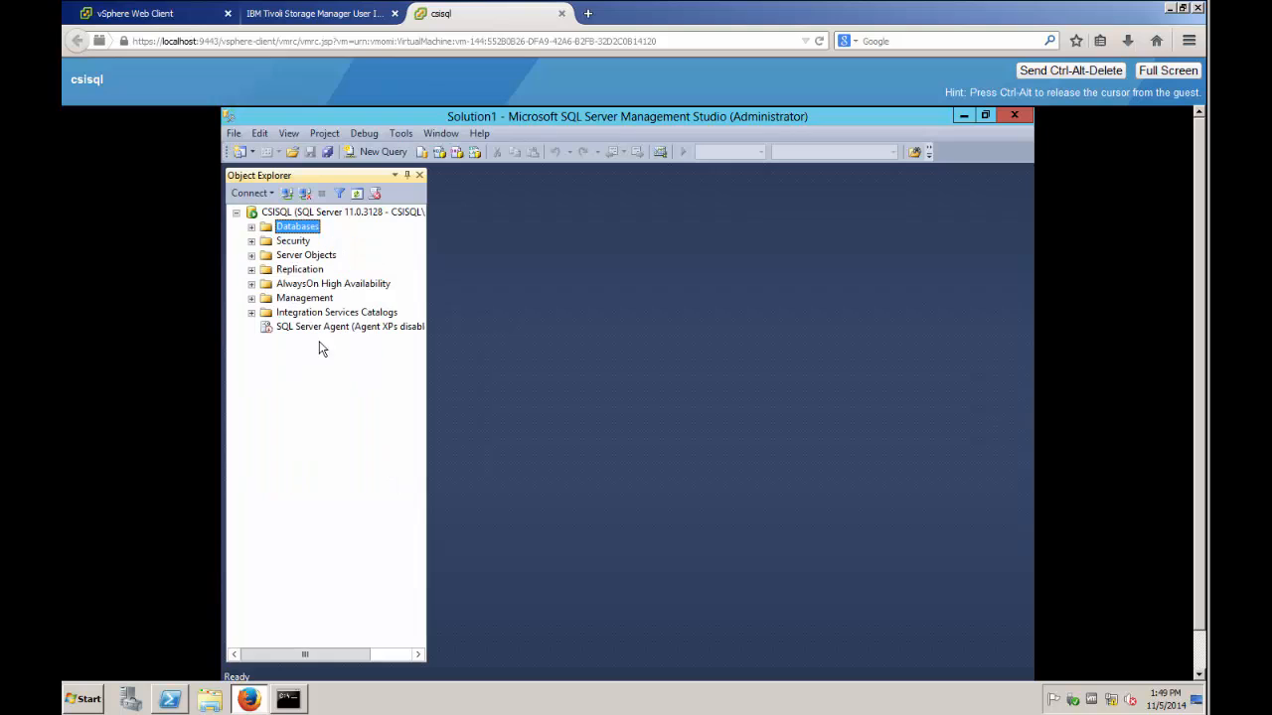
Step: Switch to the flashcopymanager console in the guest and refresh the list of recoverable SQL database backups
left_click(965, 116)
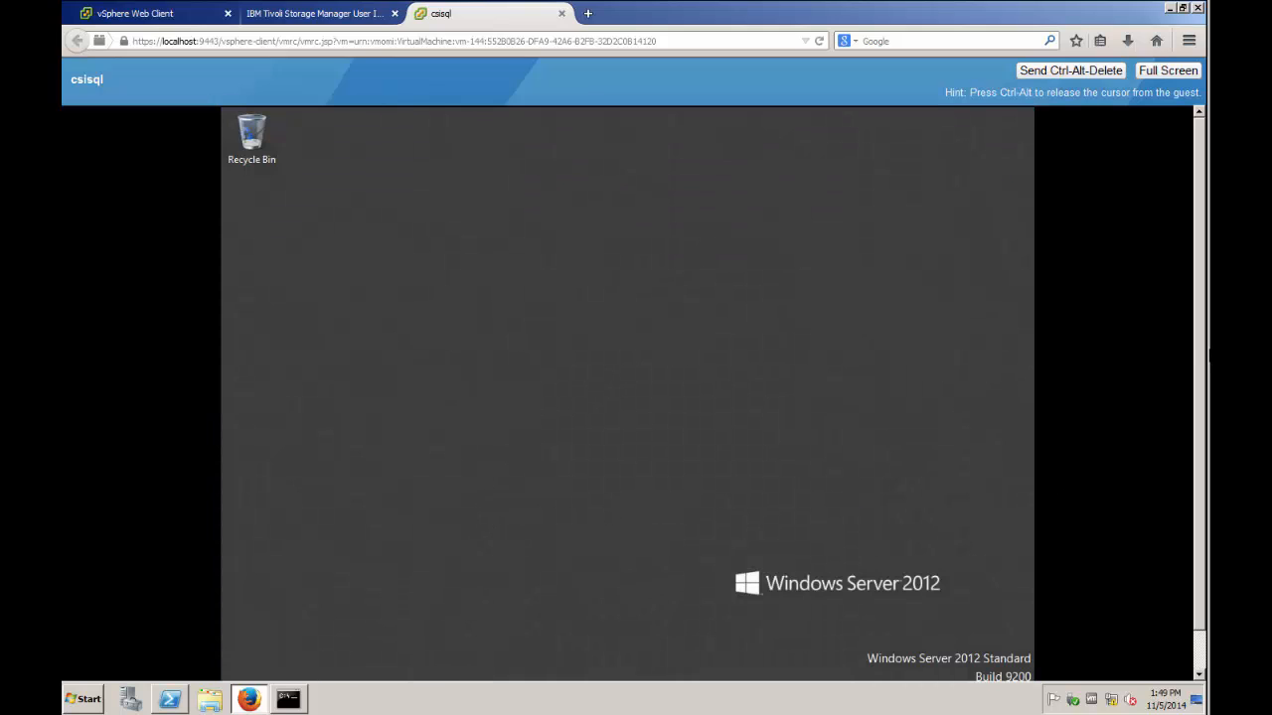
scroll(1160, 553, "down", 1)
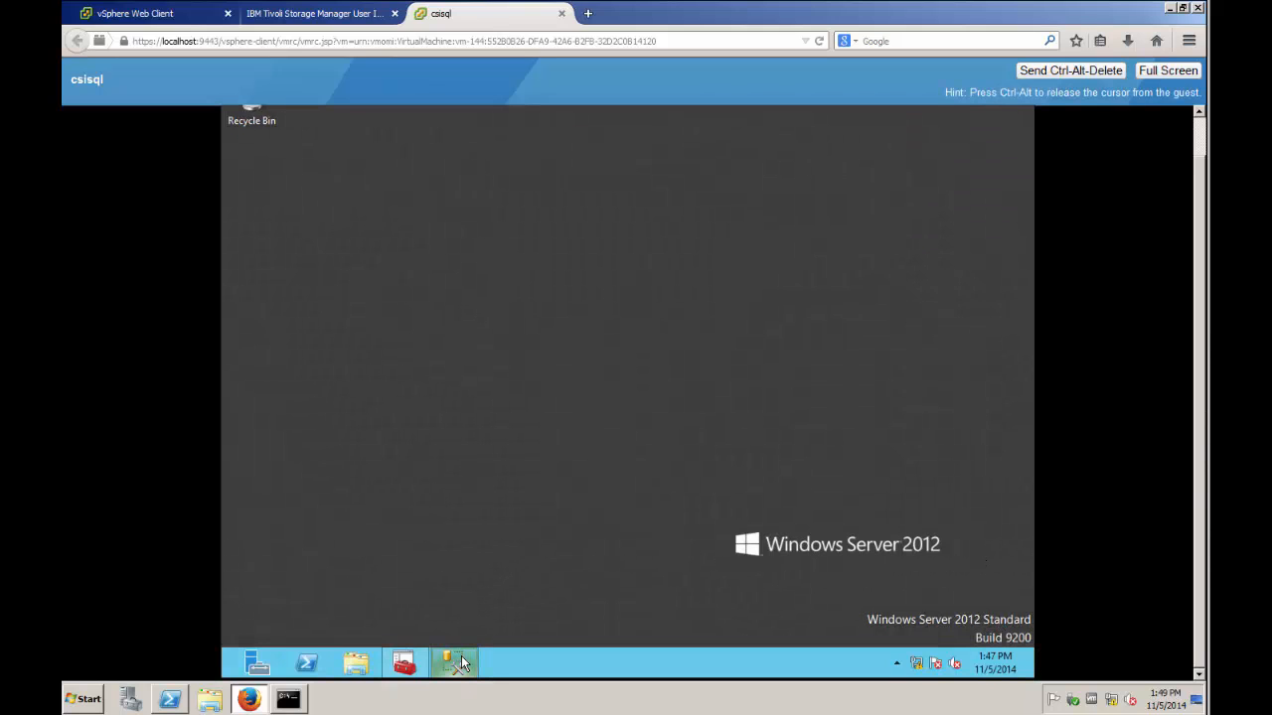
mouse_move(461, 655)
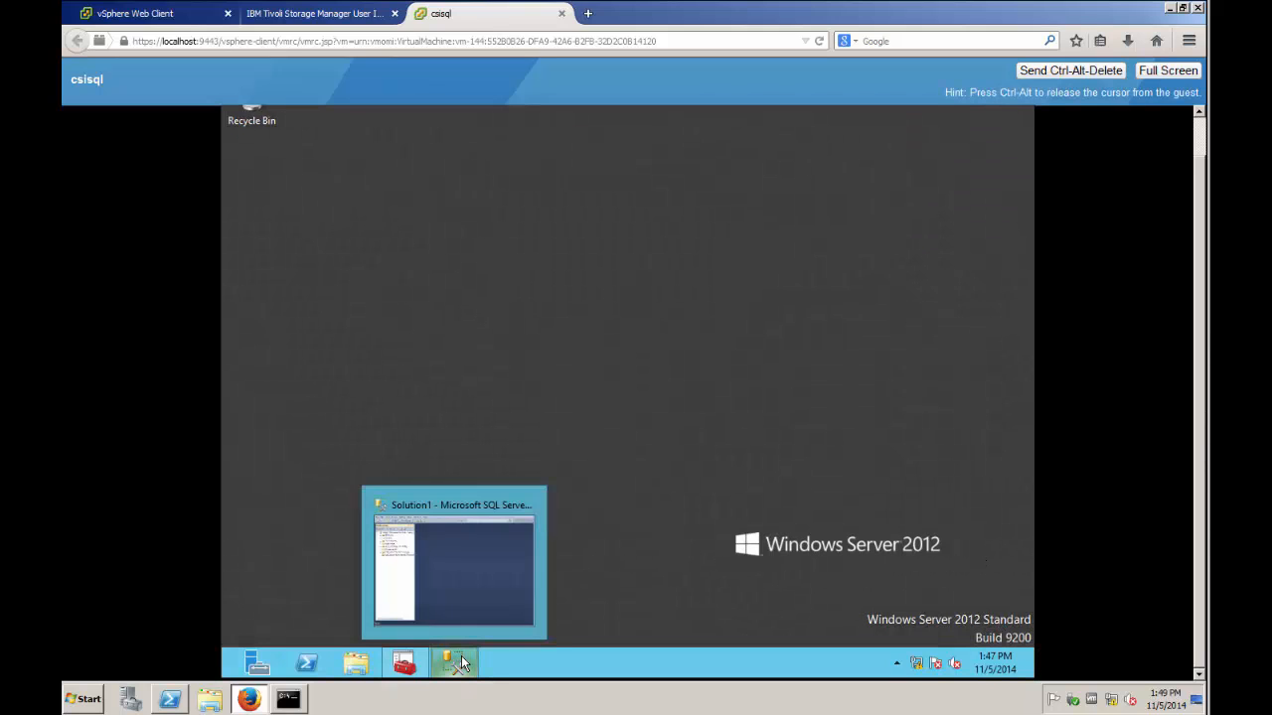
left_click(403, 663)
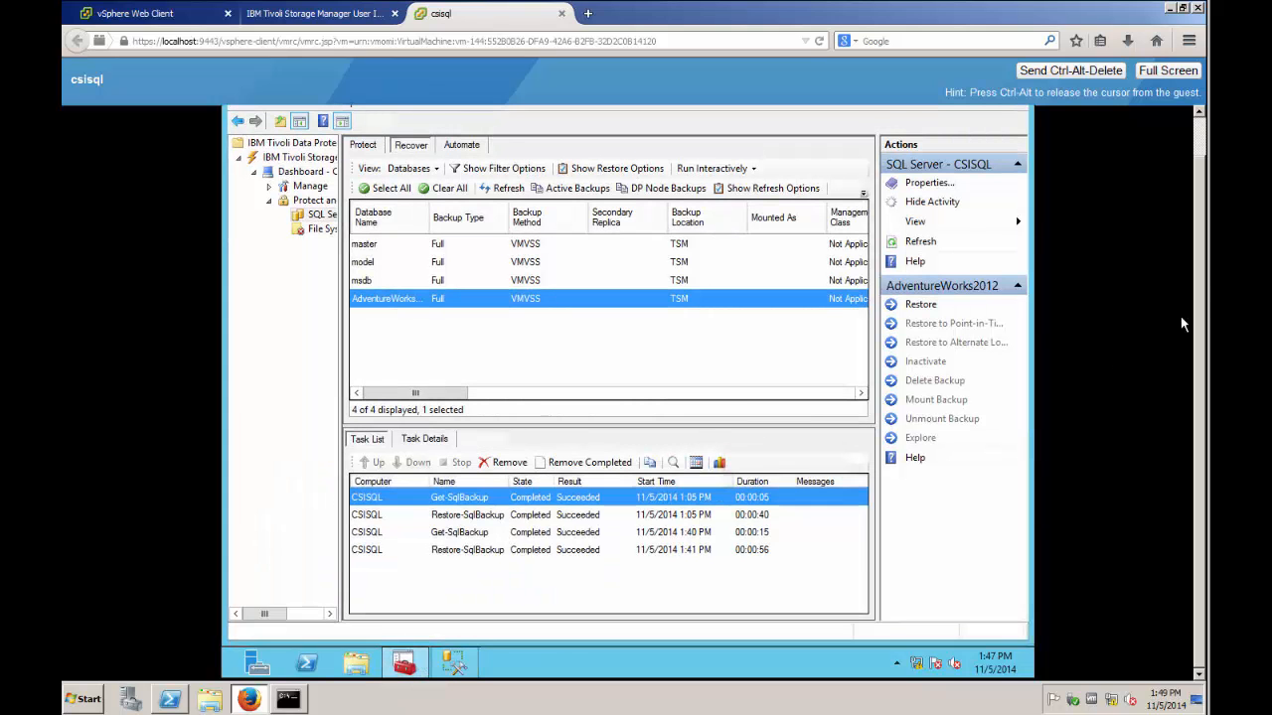
scroll(1196, 144, "up", 1)
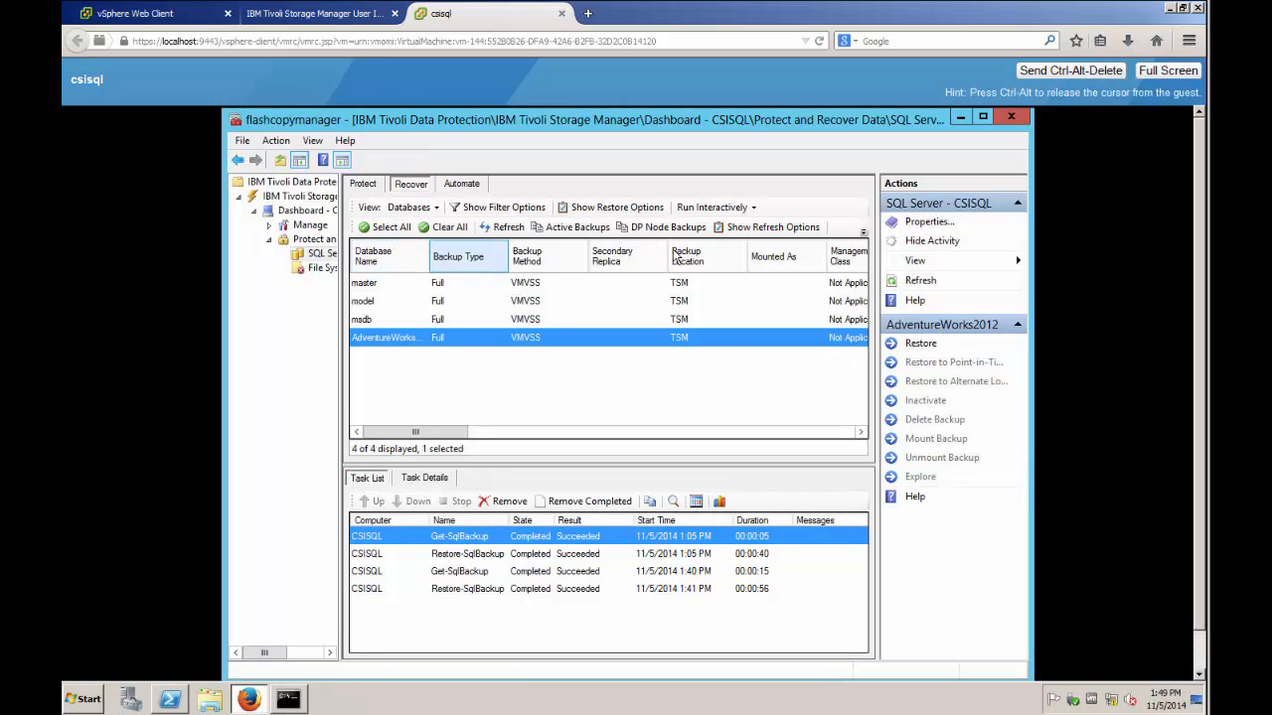
left_click(616, 206)
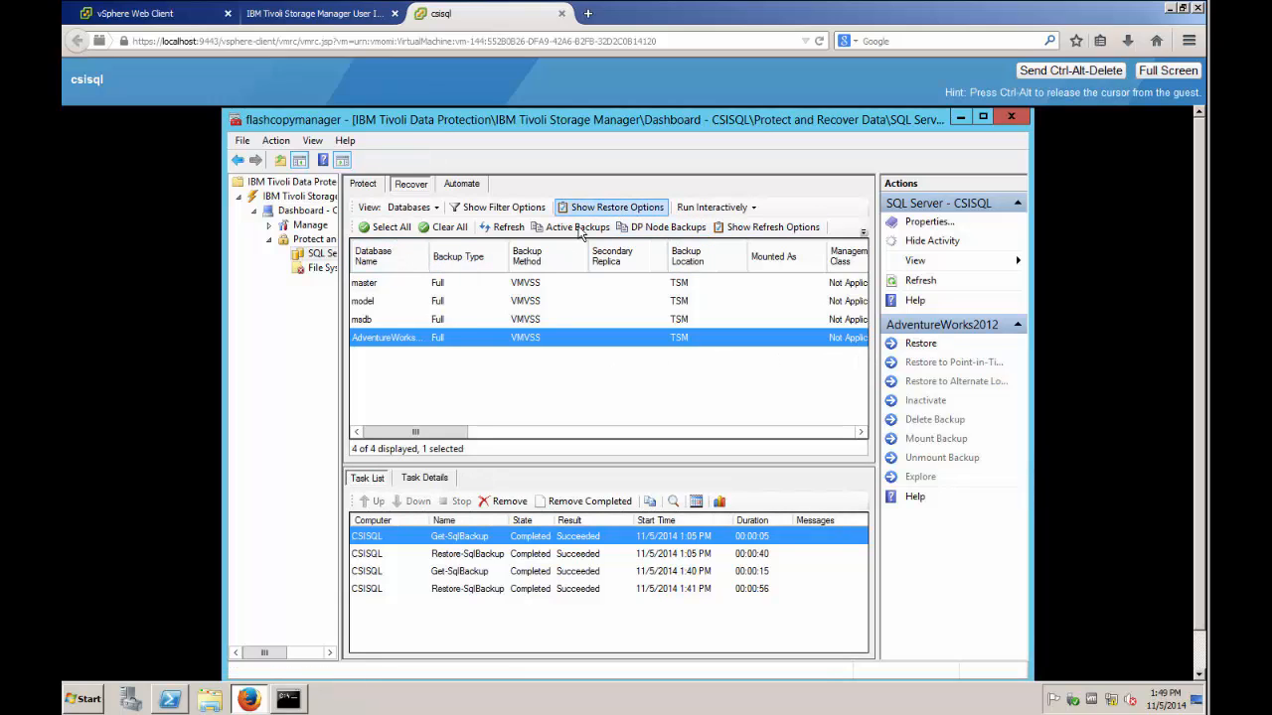
left_click(505, 227)
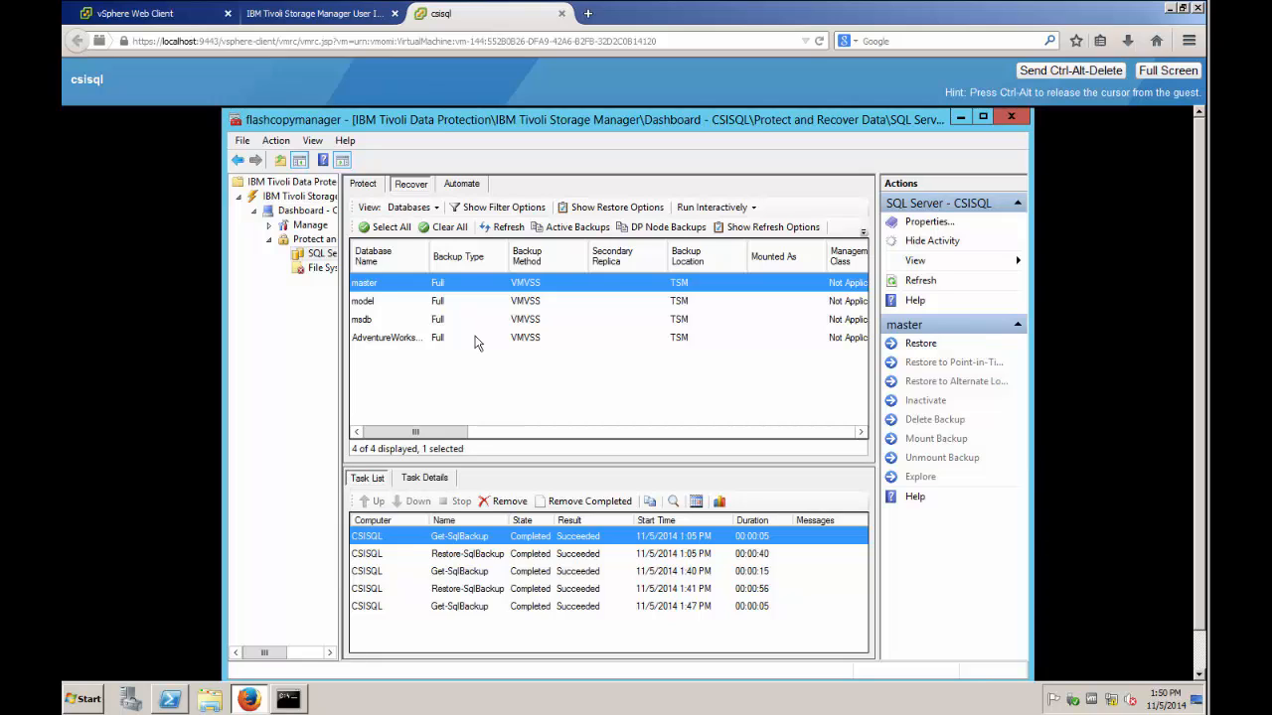
Step: Select the AdventureWorks2012 full VMVSS backup, check its restore options, and restore the database
left_click(425, 338)
left_click(608, 207)
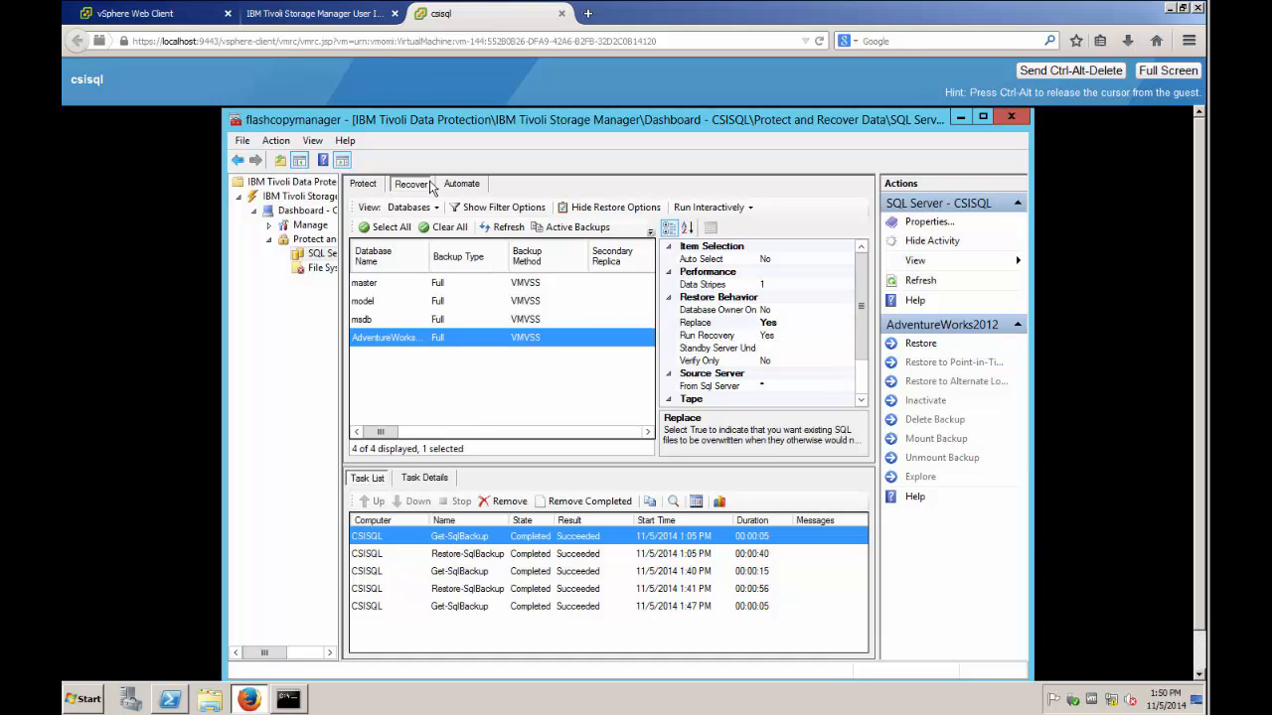
left_click(637, 209)
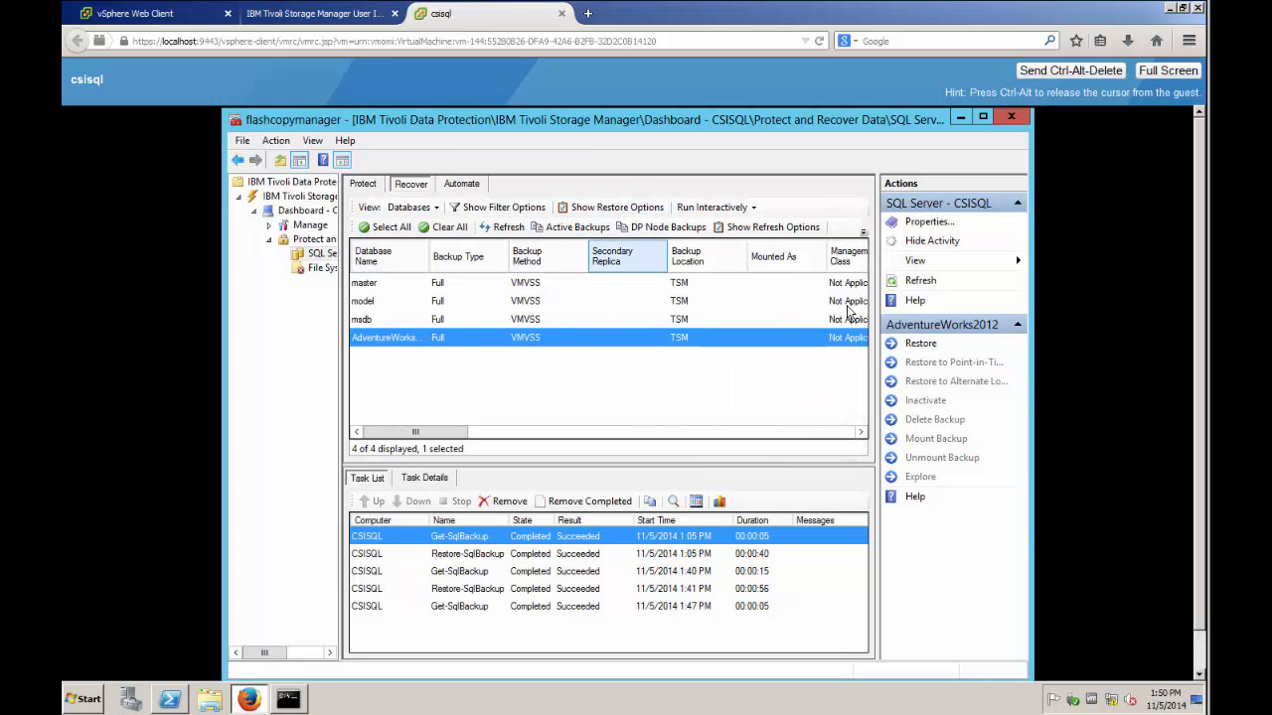
left_click(916, 344)
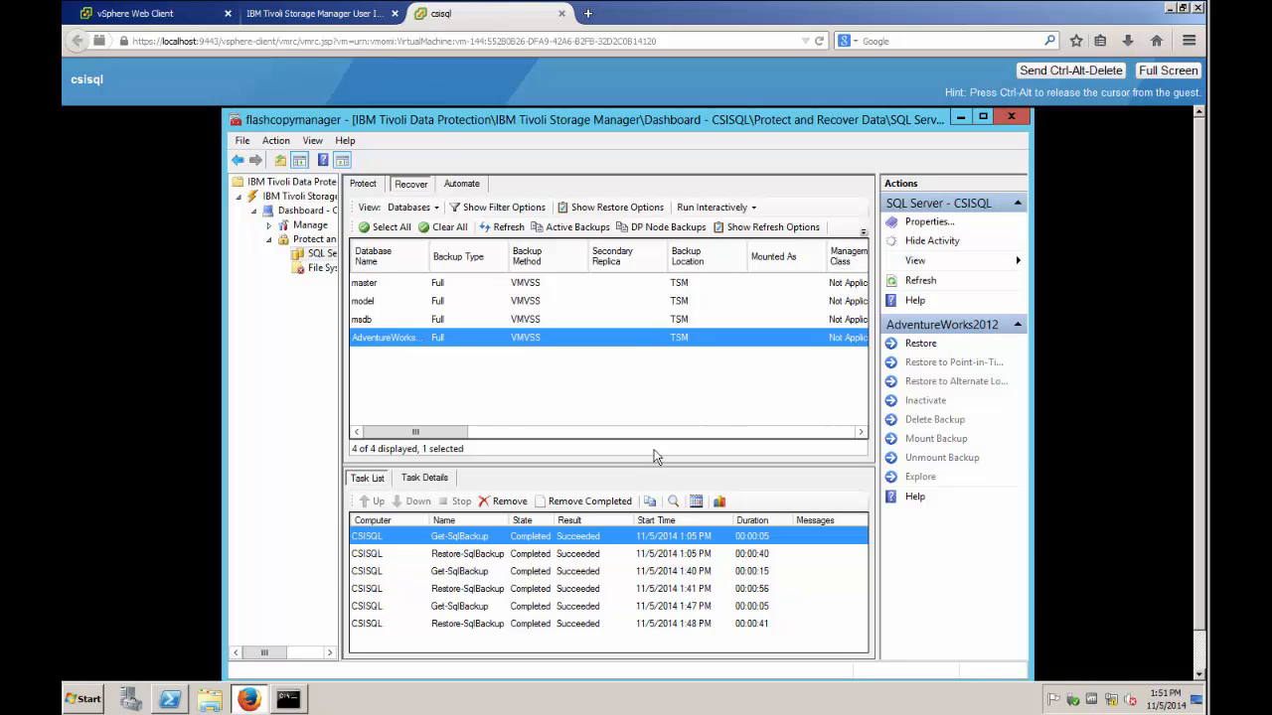
left_click(961, 119)
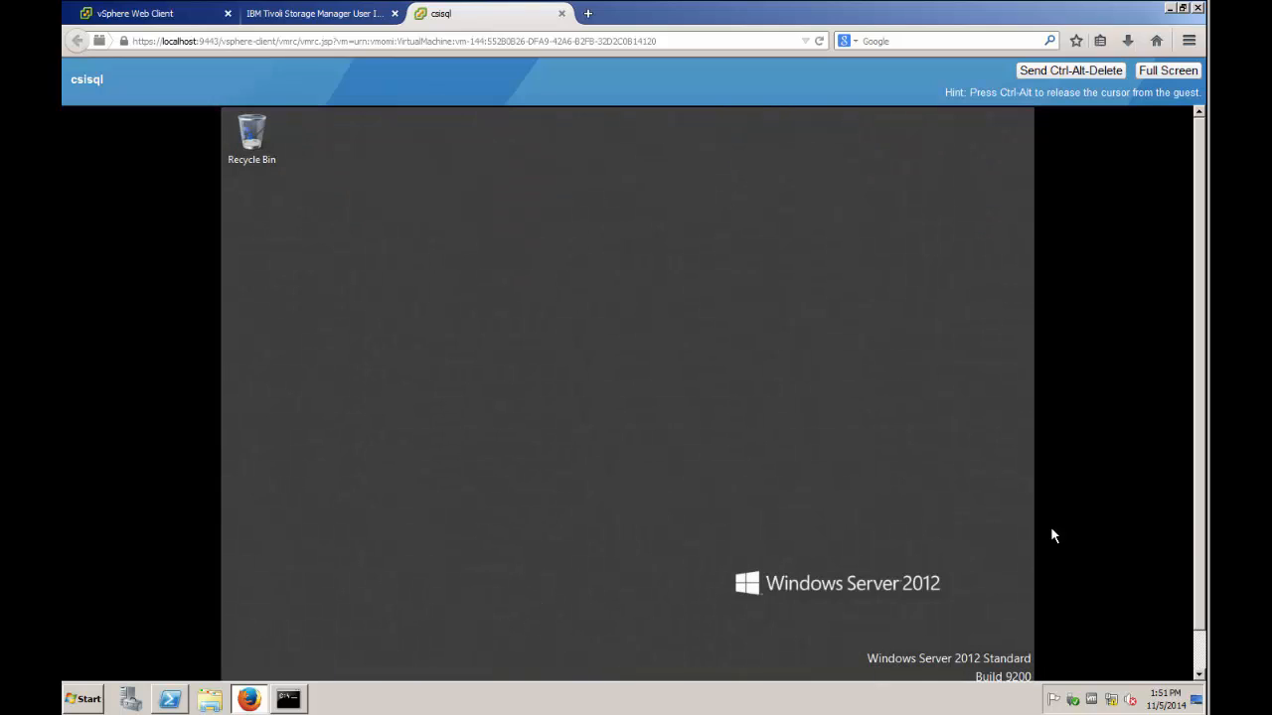
left_click(1199, 673)
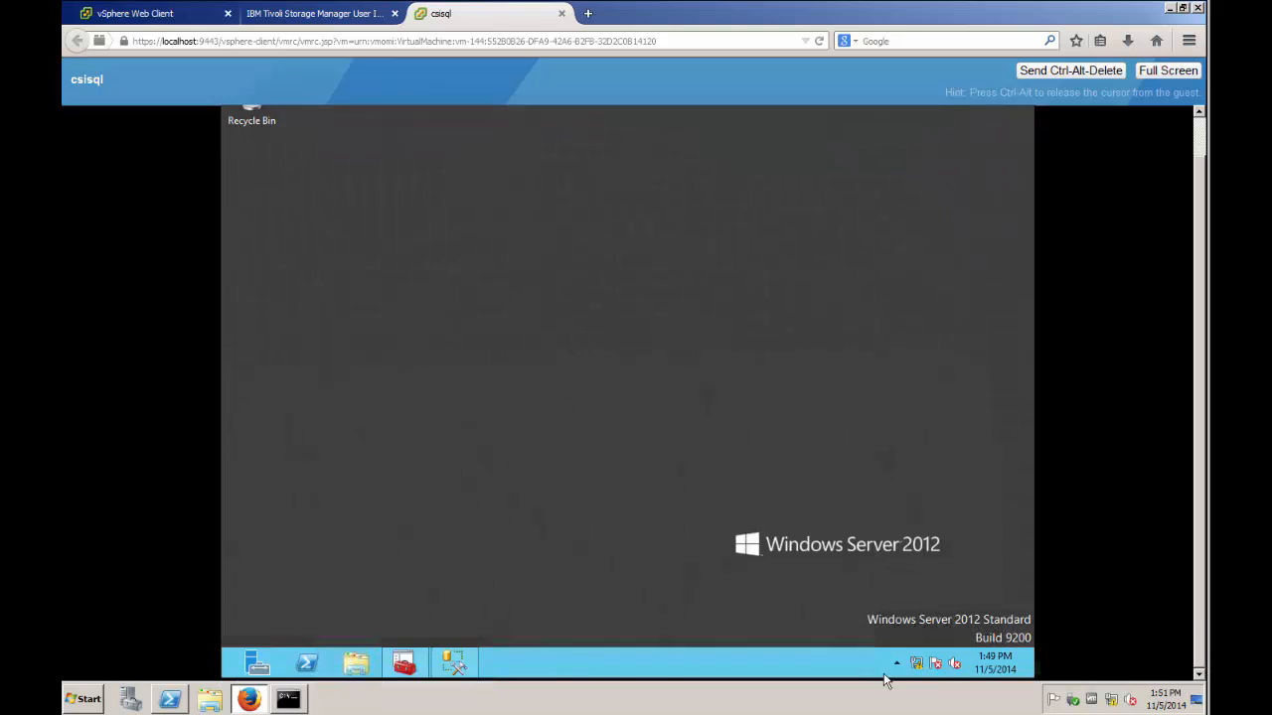
left_click(408, 667)
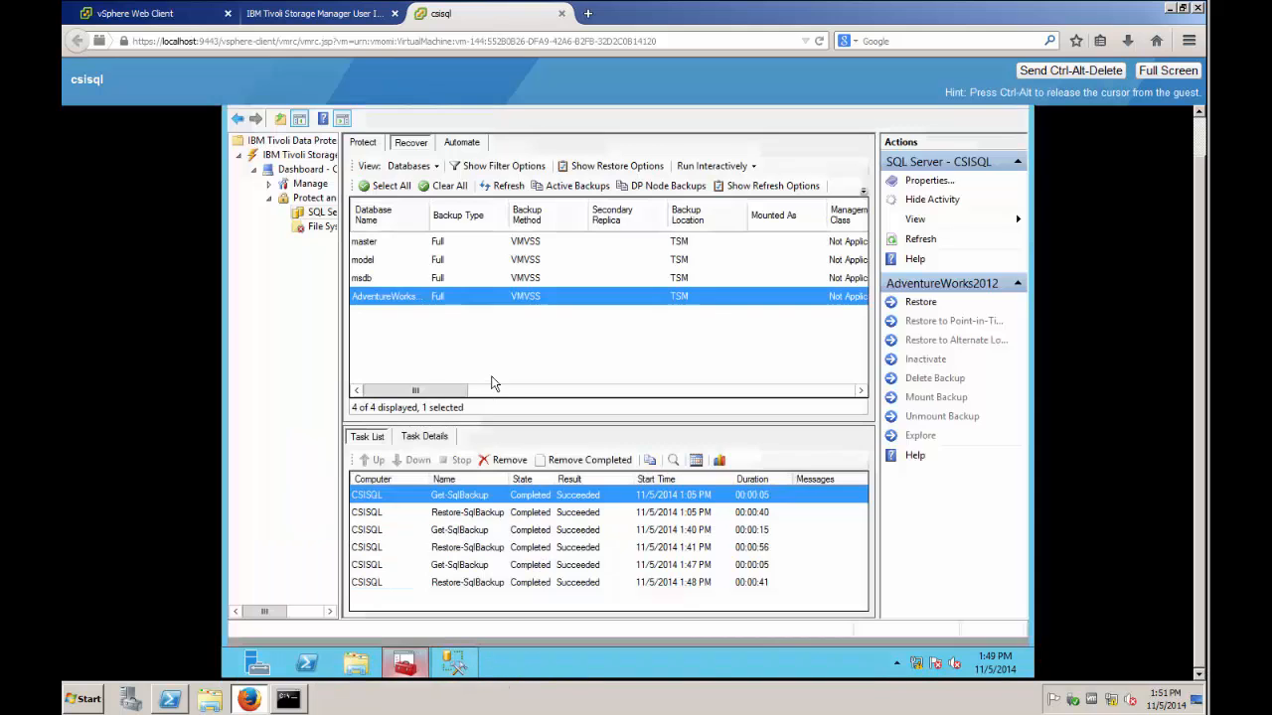
left_click(1199, 138)
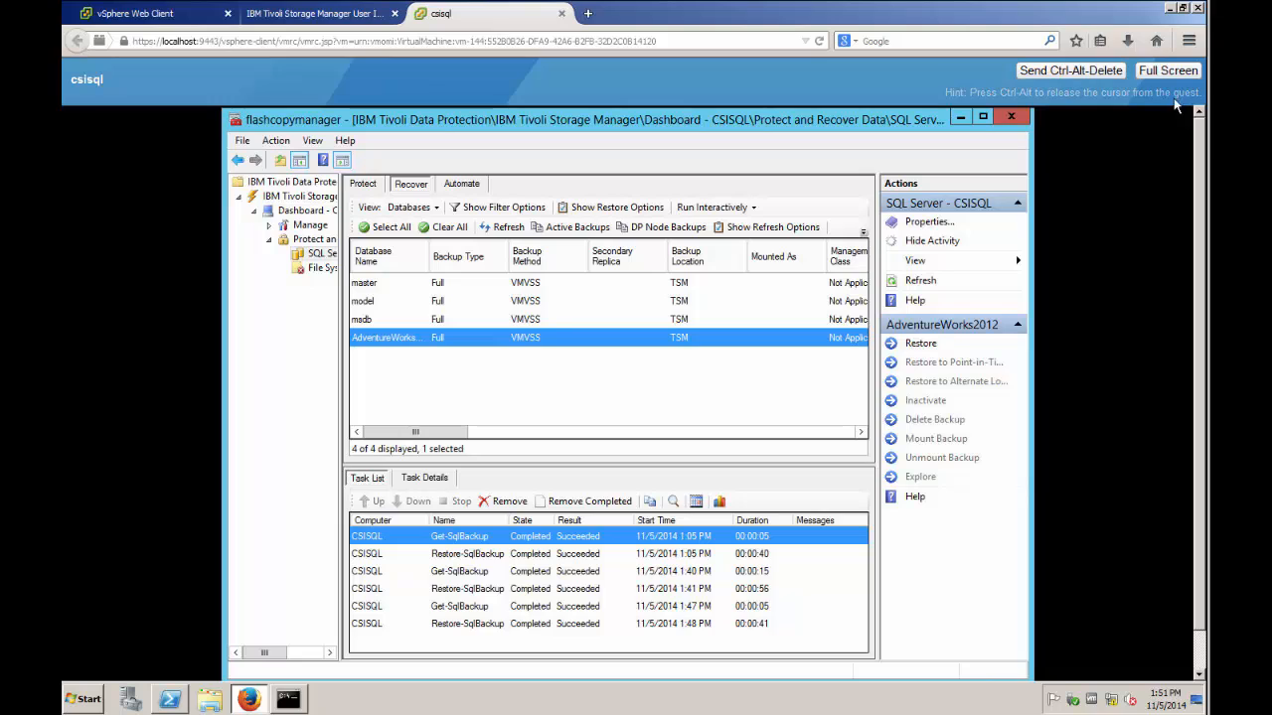
Step: Minimize the flashcopymanager console, switch to SQL Server Management Studio in the guest, and refresh Object Explorer
left_click(1010, 117)
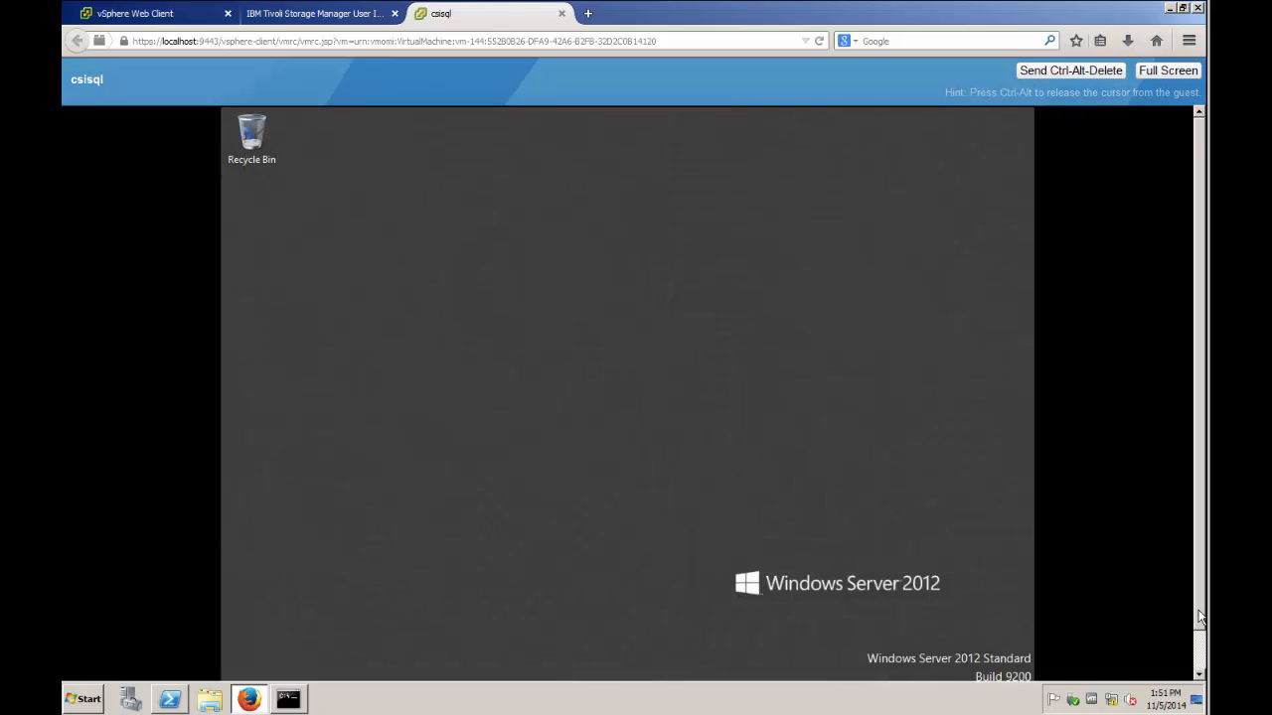
left_click_drag(1199, 608, 1200, 658)
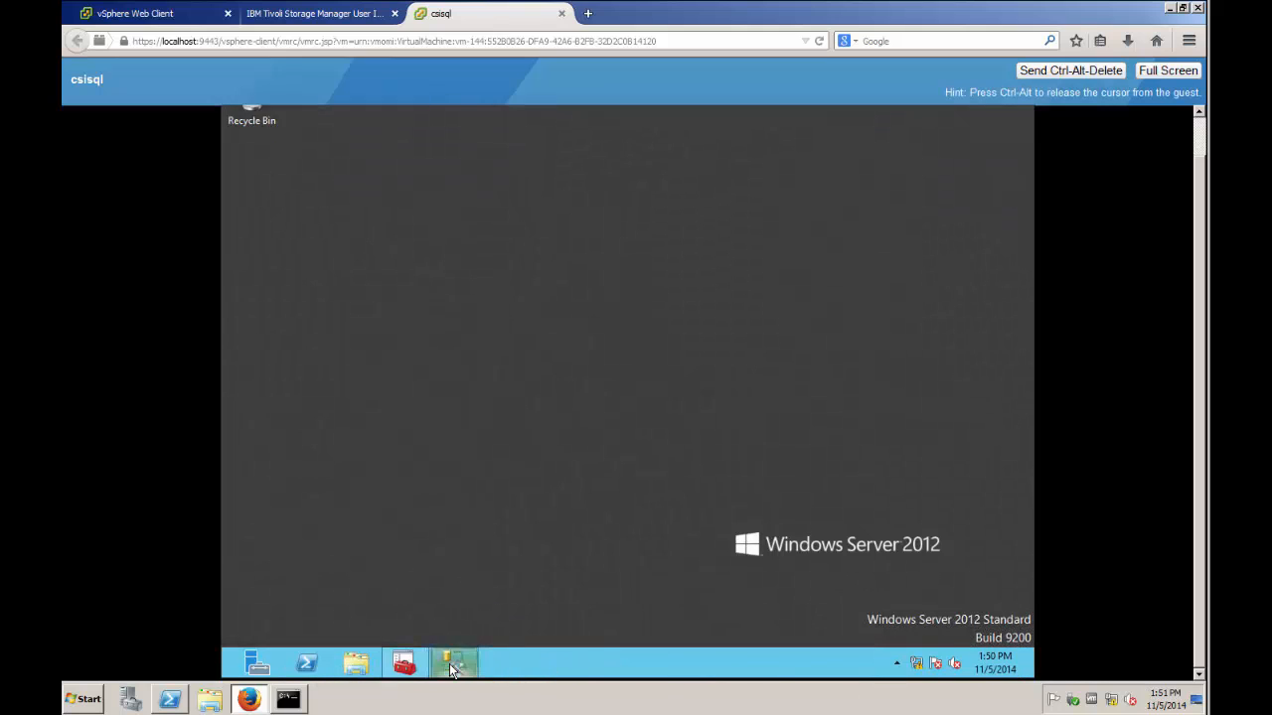
left_click(452, 665)
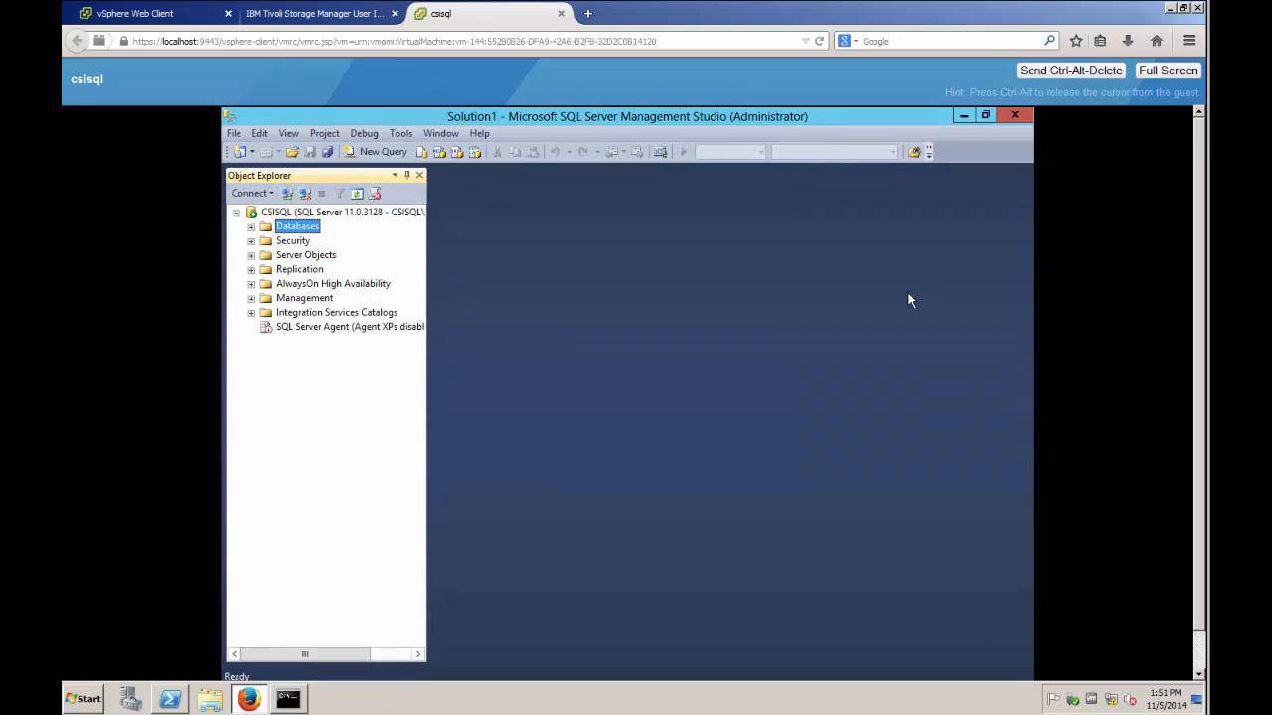
left_click(289, 137)
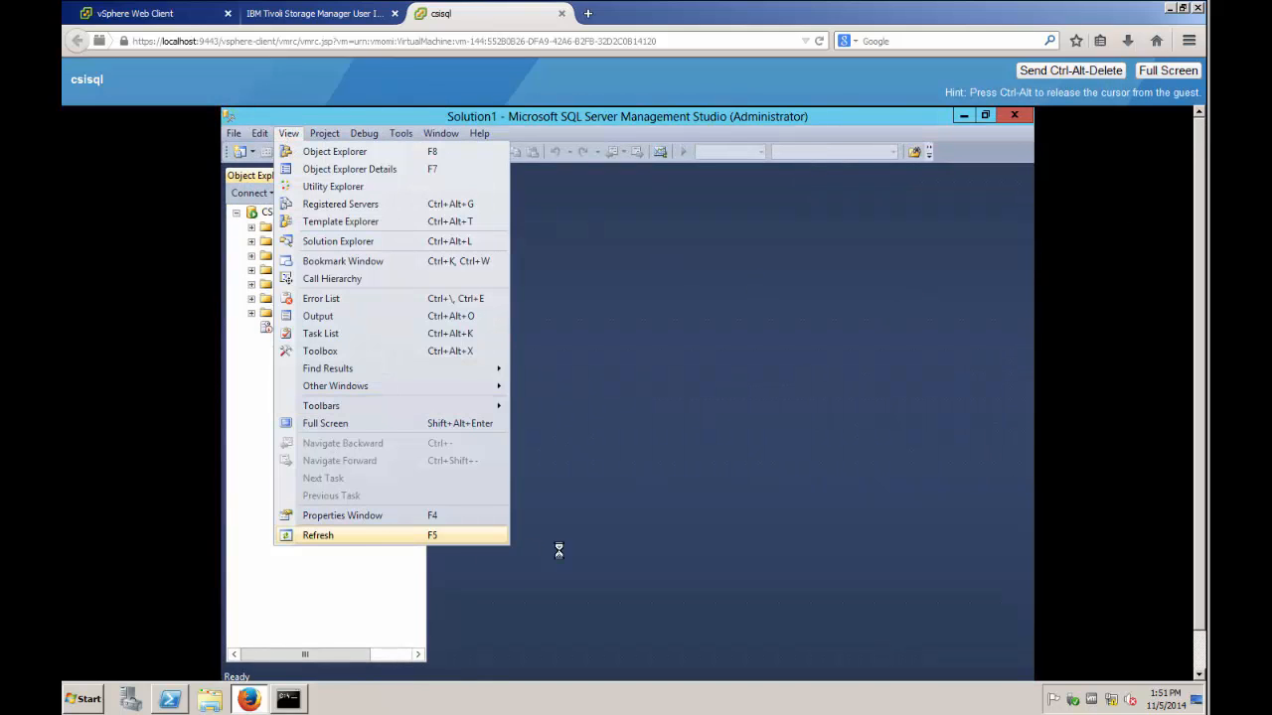
left_click(377, 538)
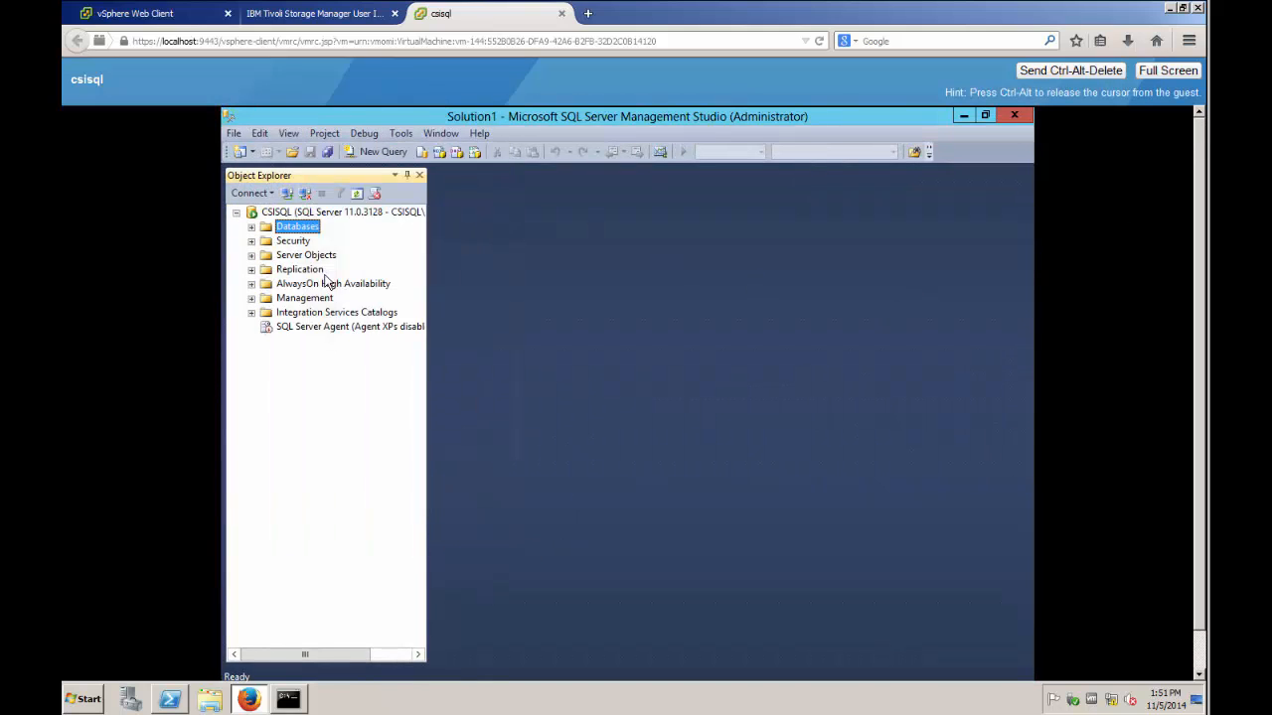
Step: Expand the AdventureWorks2012 database's tables and query the top 1000 rows of Person.Address
left_click(251, 228)
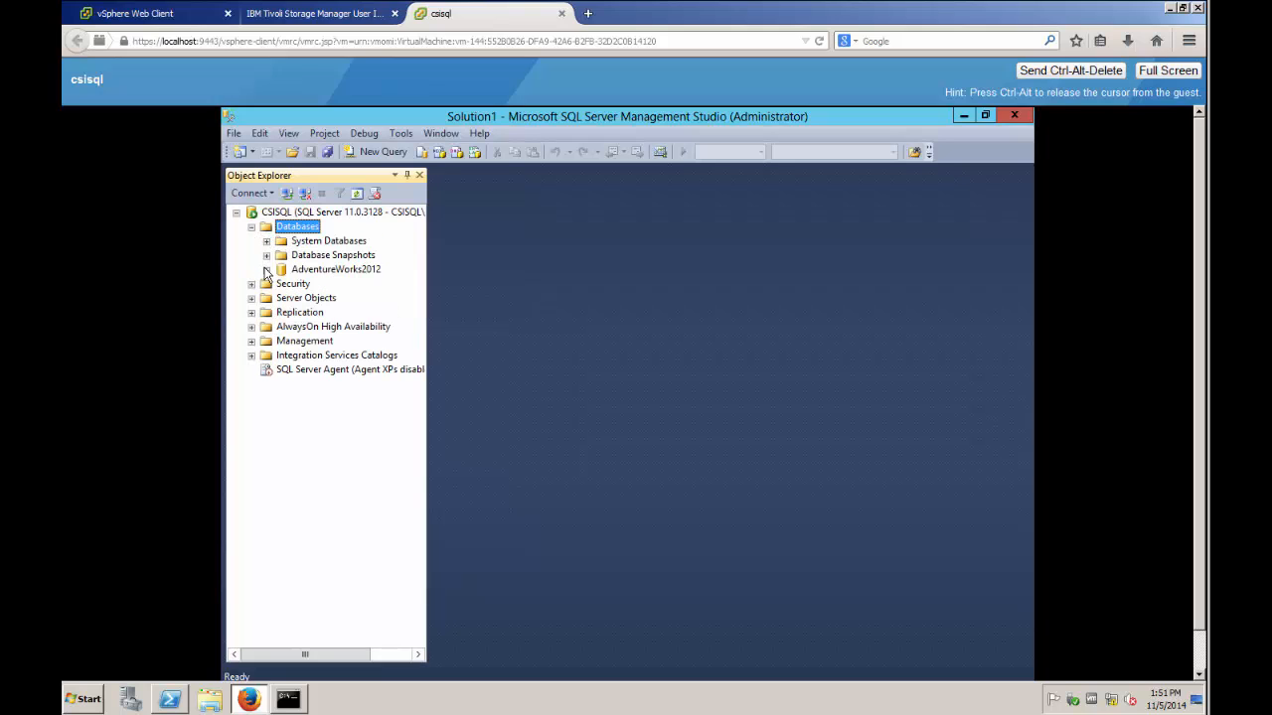
left_click(265, 269)
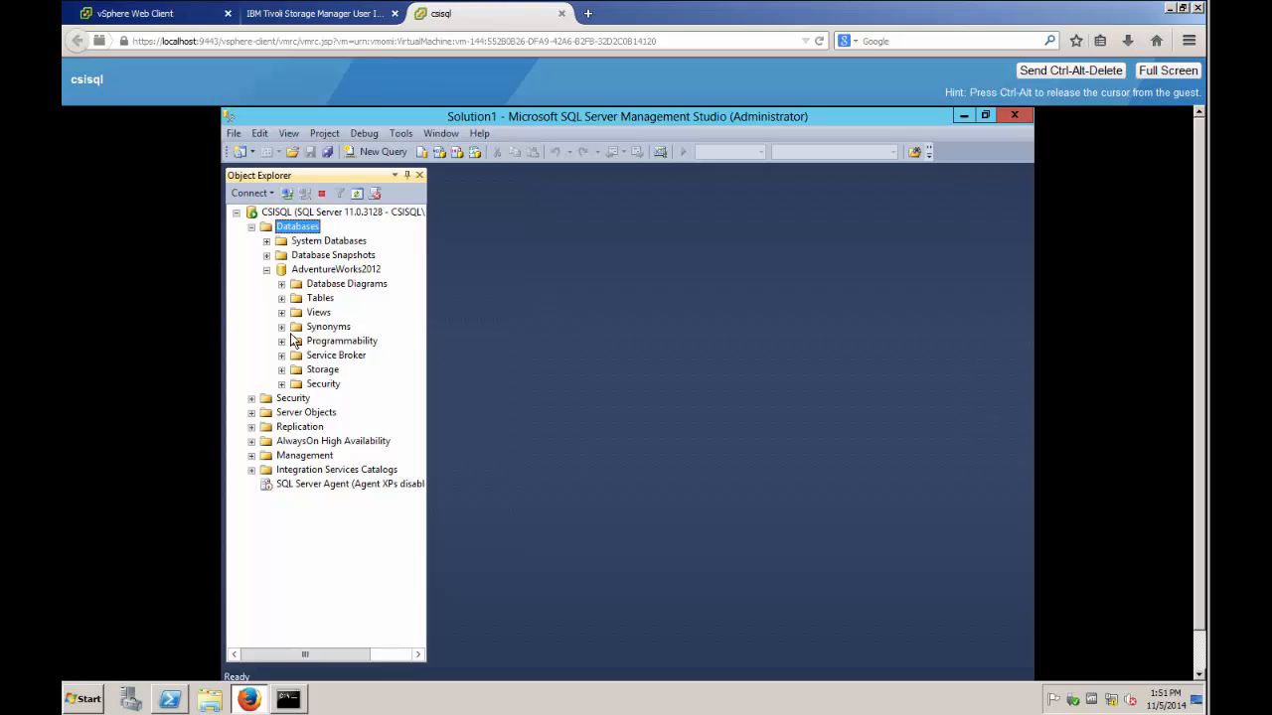
left_click(281, 298)
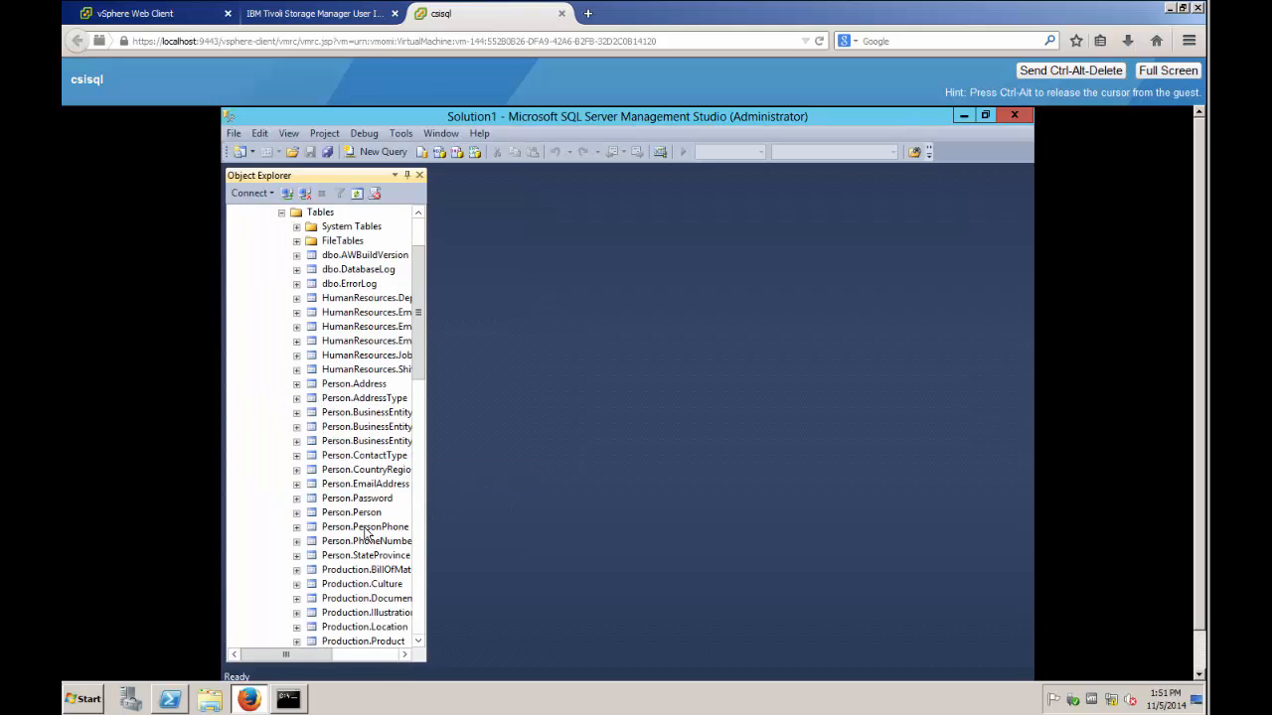
right_click(338, 389)
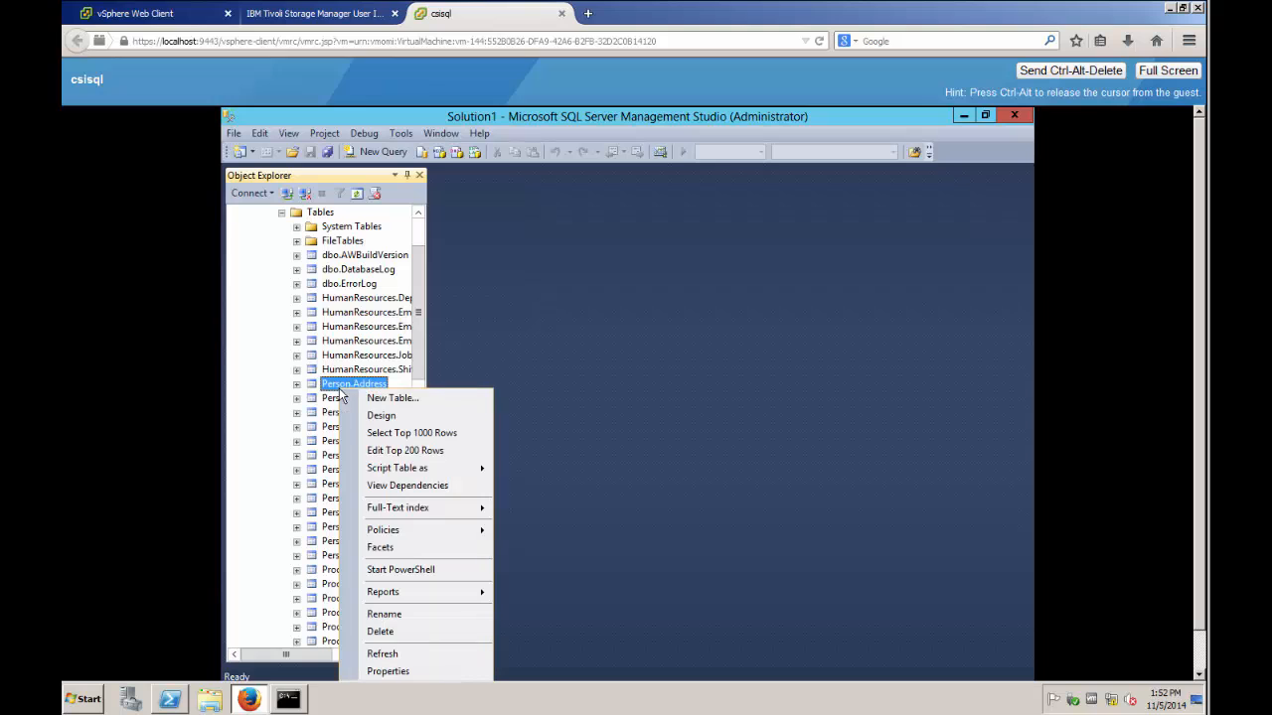
left_click(400, 433)
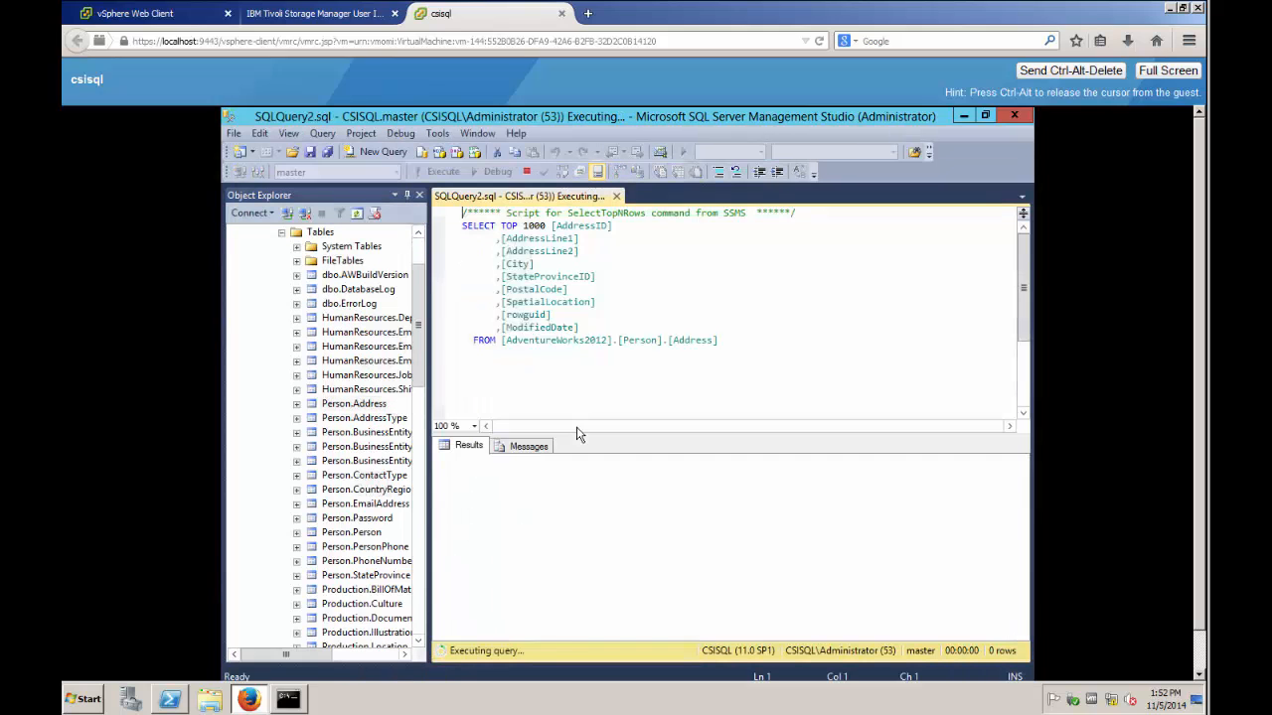